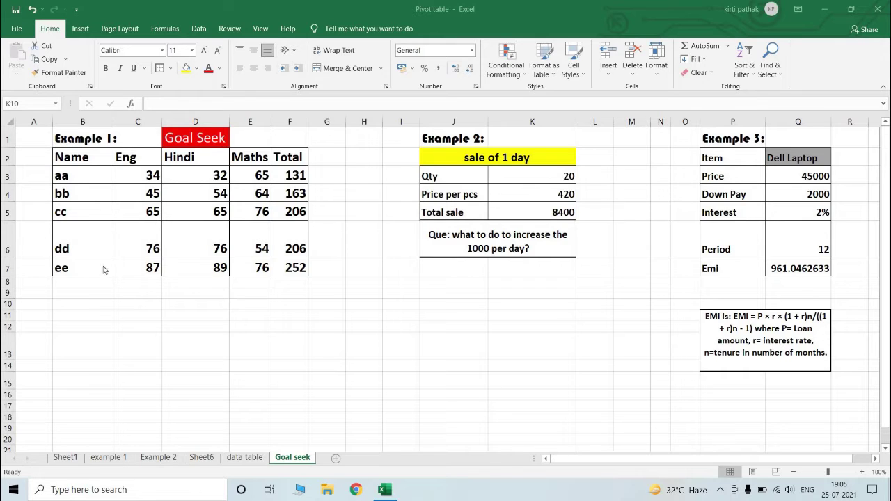
Clear the Hindi mark of student aa in cell D3.
click(205, 176)
key(Delete)
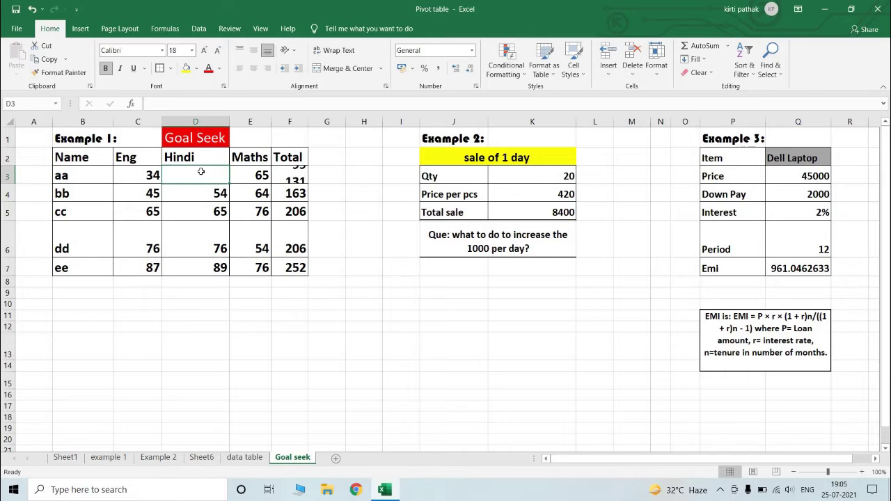
click(149, 317)
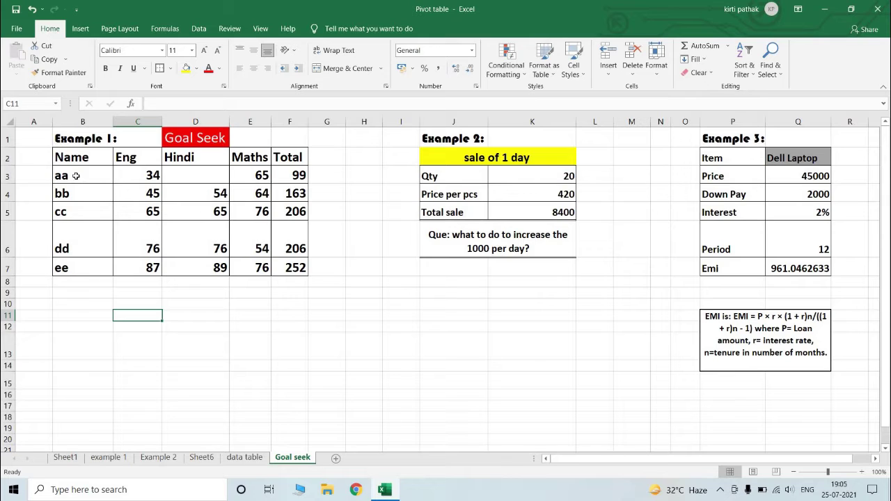
click(151, 179)
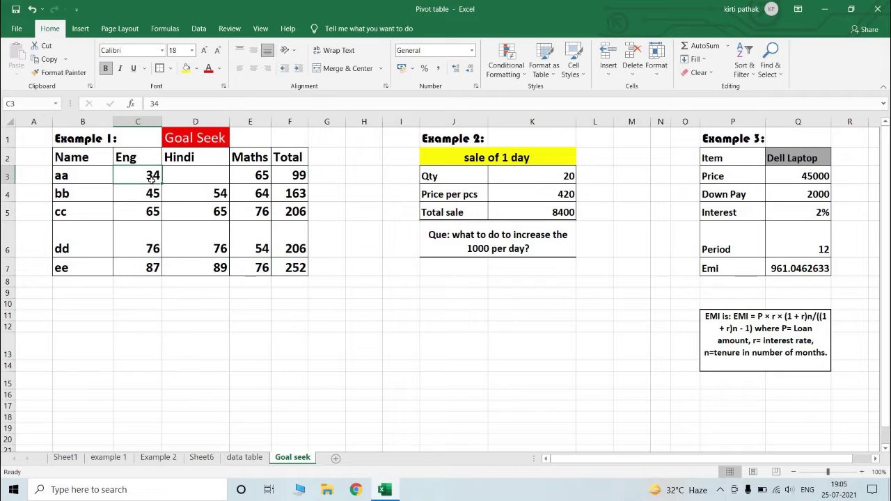
click(255, 174)
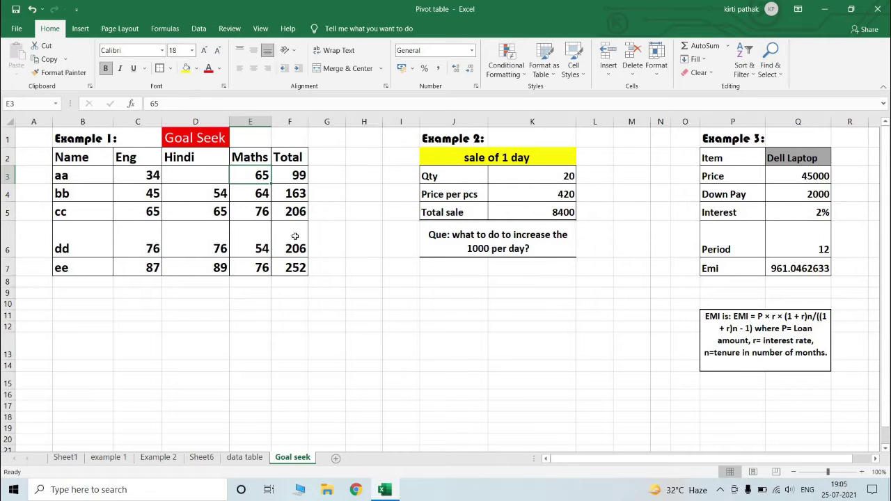
click(297, 176)
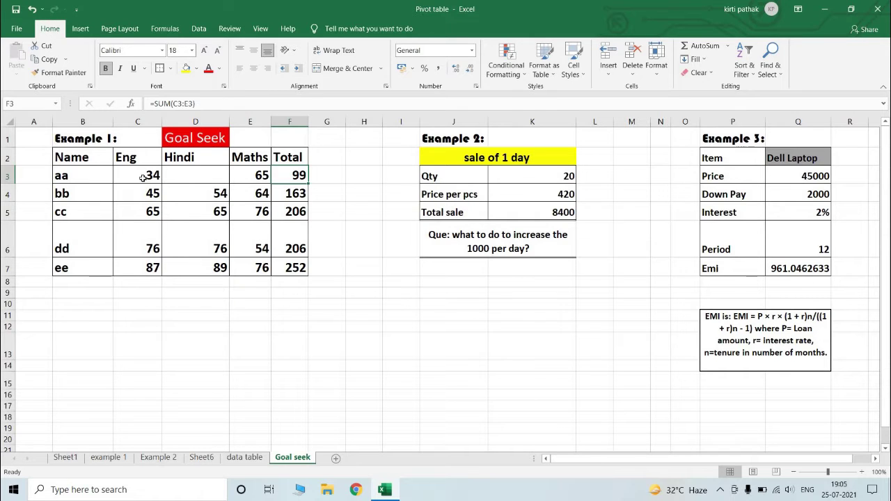
Calculate the average mark of student aa in cell G3 with the formula =F3/3.
click(325, 173)
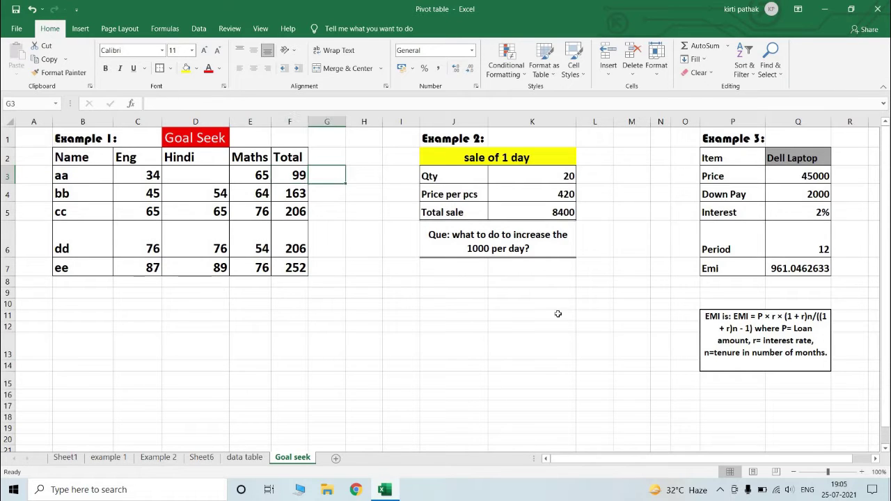
text(=)
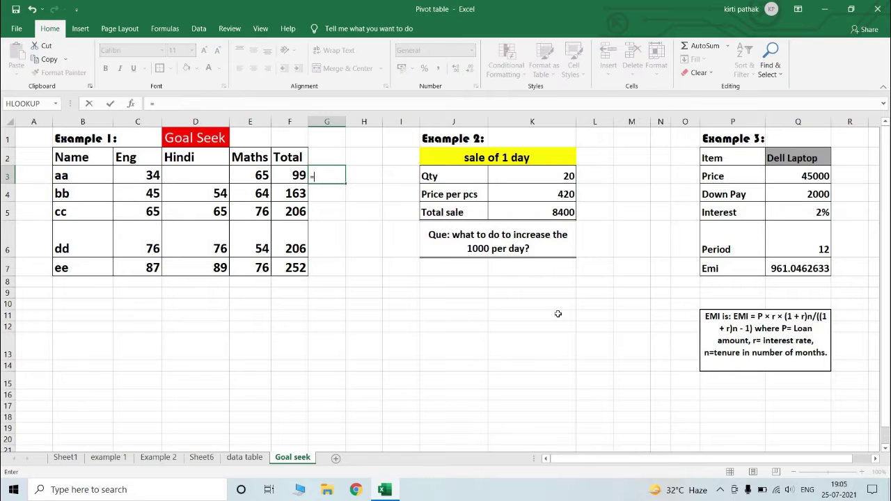
click(287, 175)
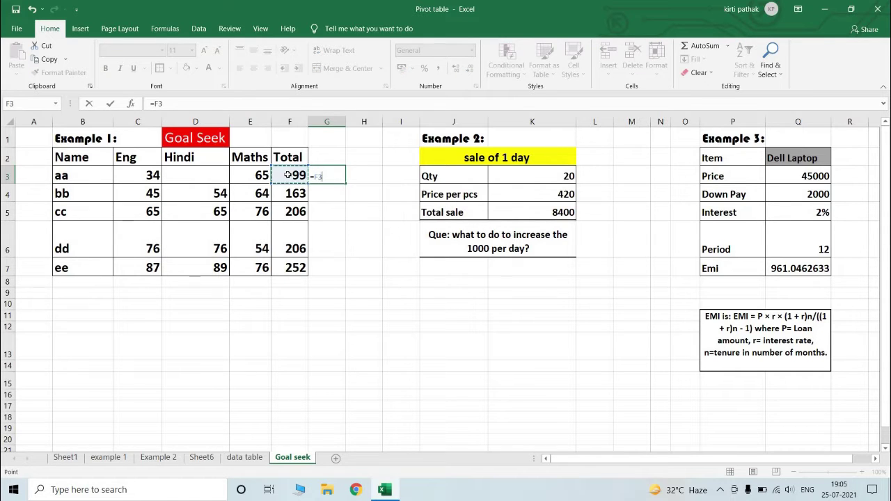
text(/3)
key(Return)
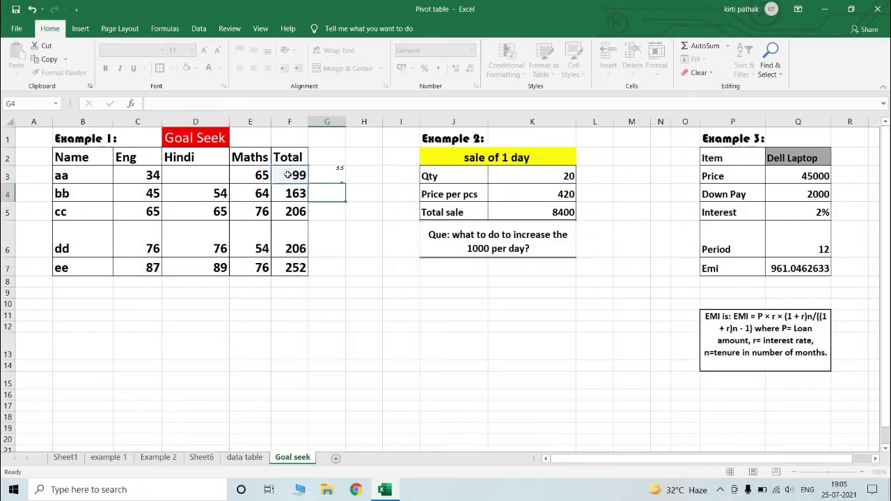
click(334, 178)
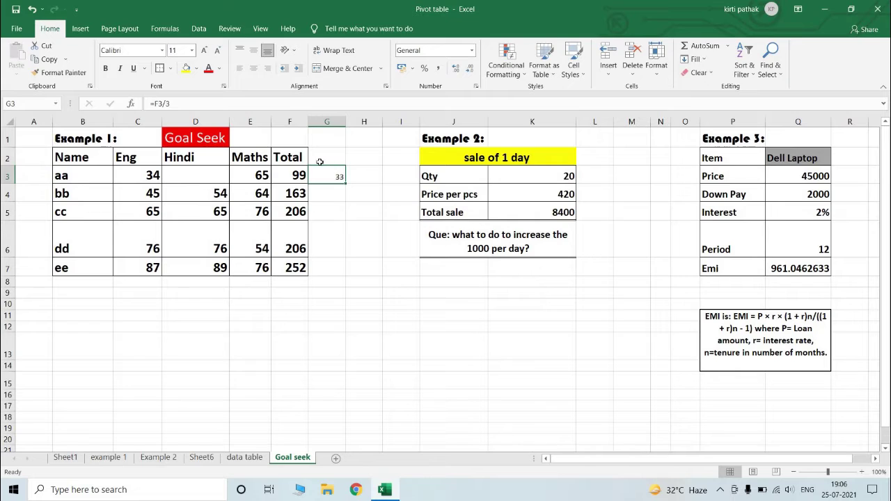
click(286, 173)
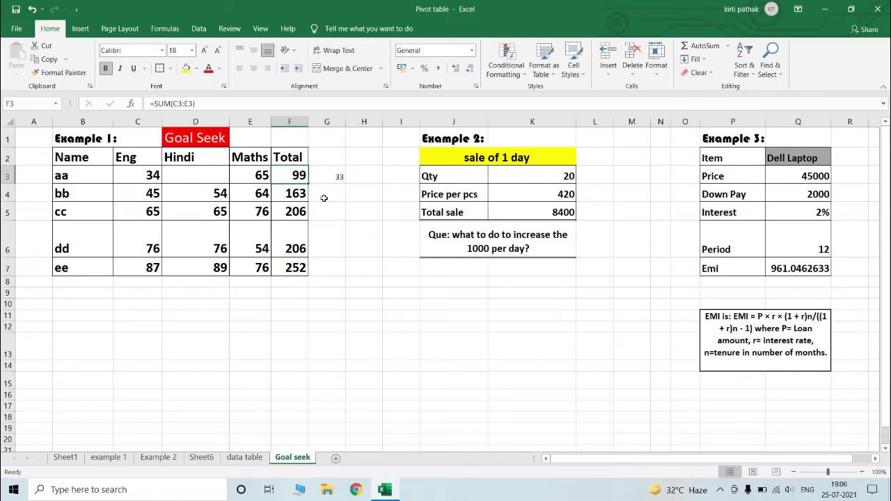
click(348, 205)
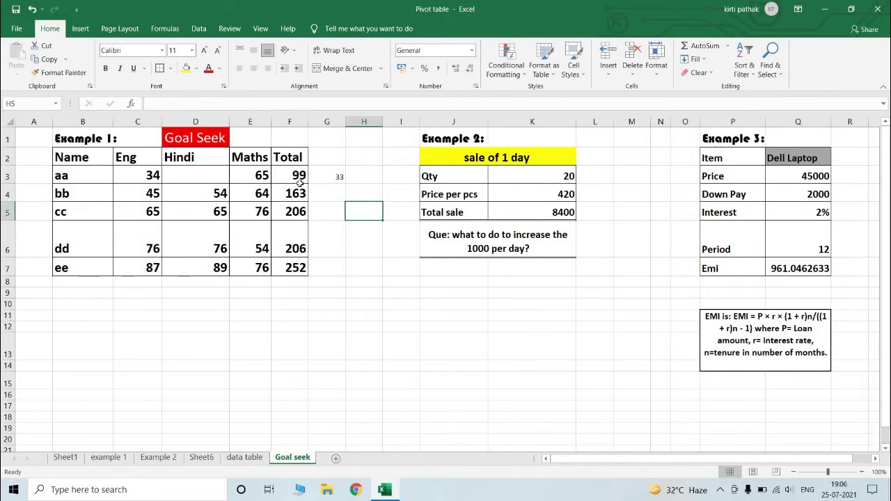
Use Goal Seek to bring the total in F3 to 150 by changing the Hindi mark in D3, and keep the solution.
click(298, 177)
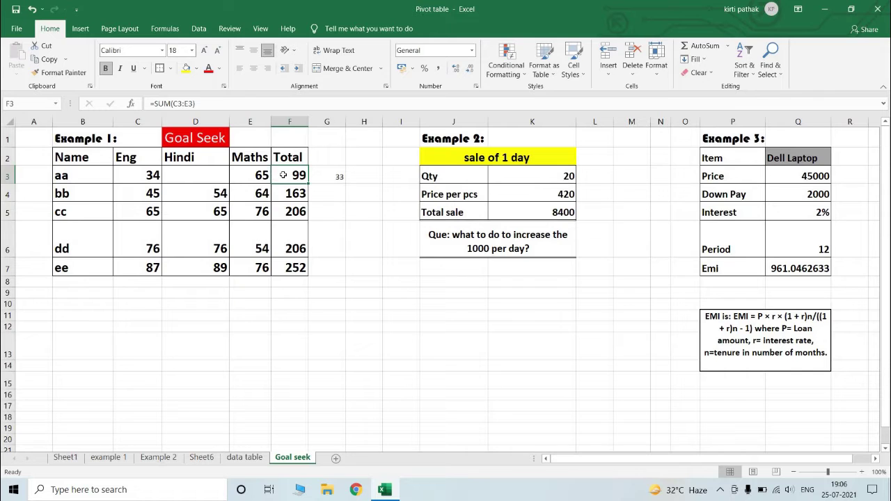
click(198, 29)
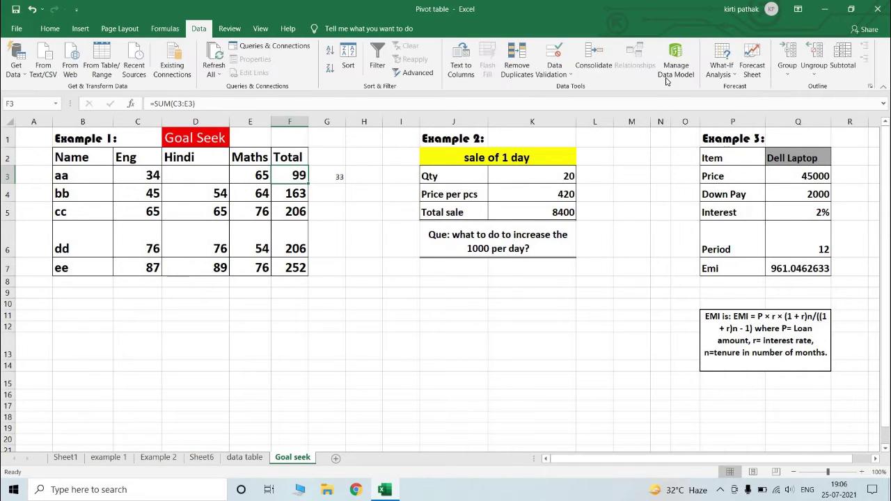
click(721, 68)
click(740, 101)
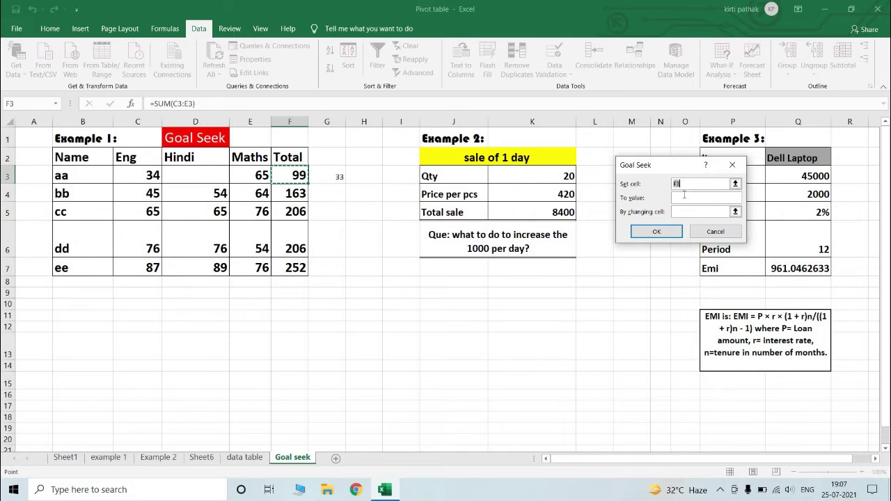
click(683, 199)
text(150)
click(723, 213)
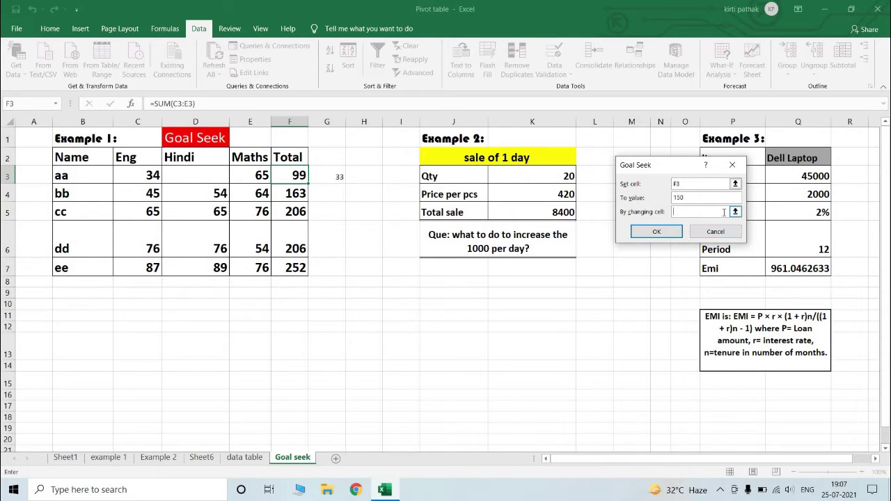
click(210, 174)
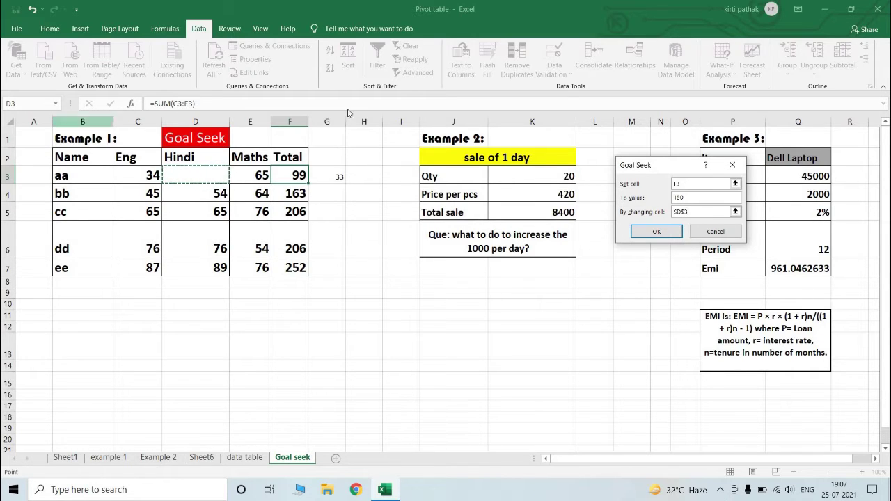
click(648, 231)
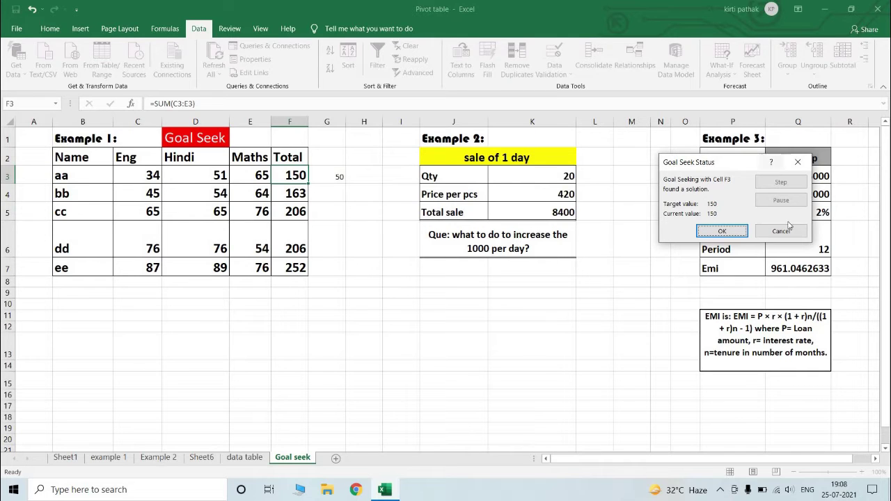
click(737, 232)
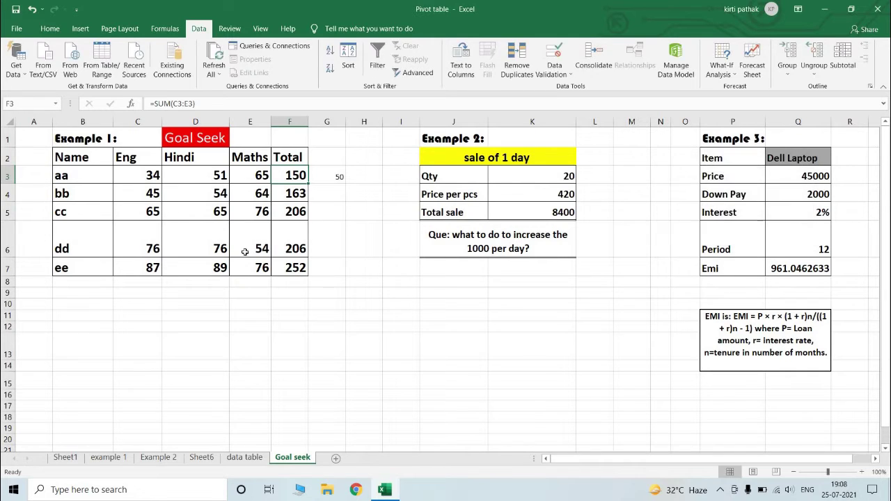
Use Goal Seek to bring the total of student ee in F7 to 258 by changing the Eng mark in C7, and keep the solution.
click(302, 268)
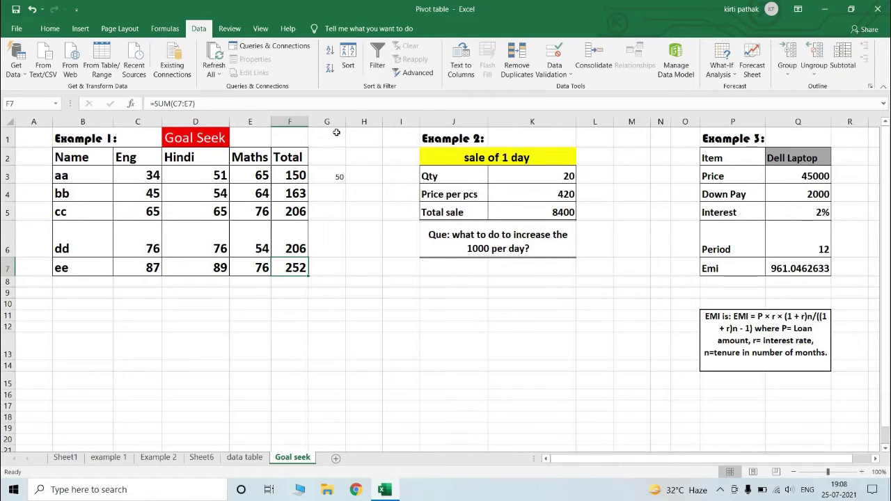
click(721, 69)
click(741, 101)
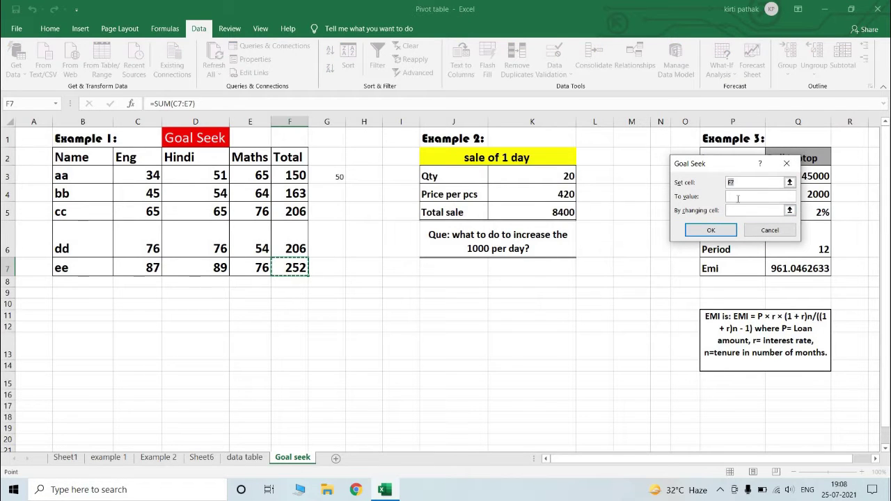
click(738, 199)
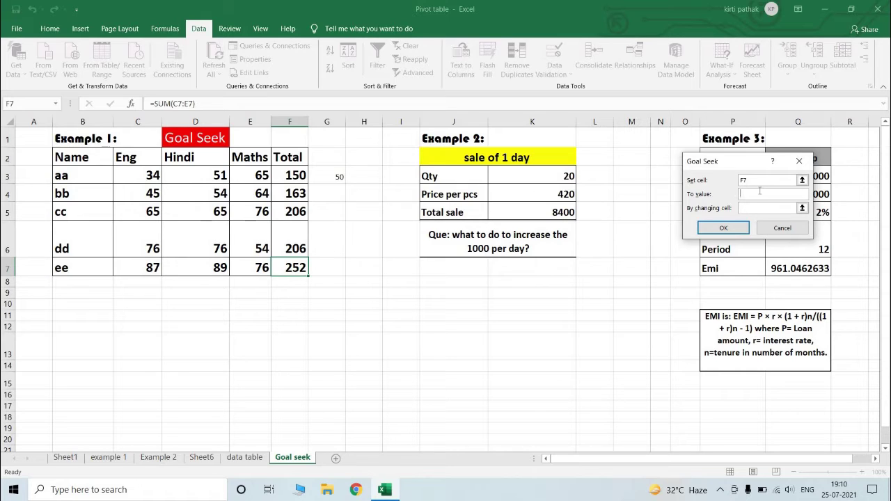
text(58)
click(751, 209)
click(150, 268)
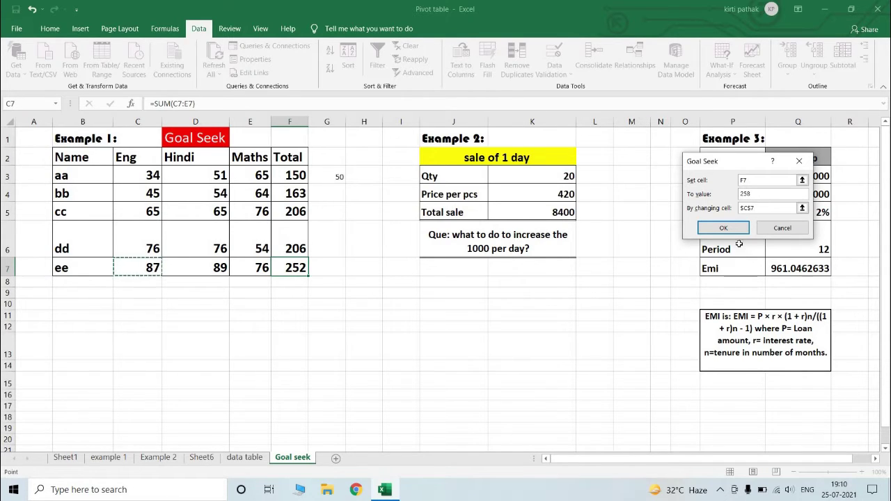
click(723, 227)
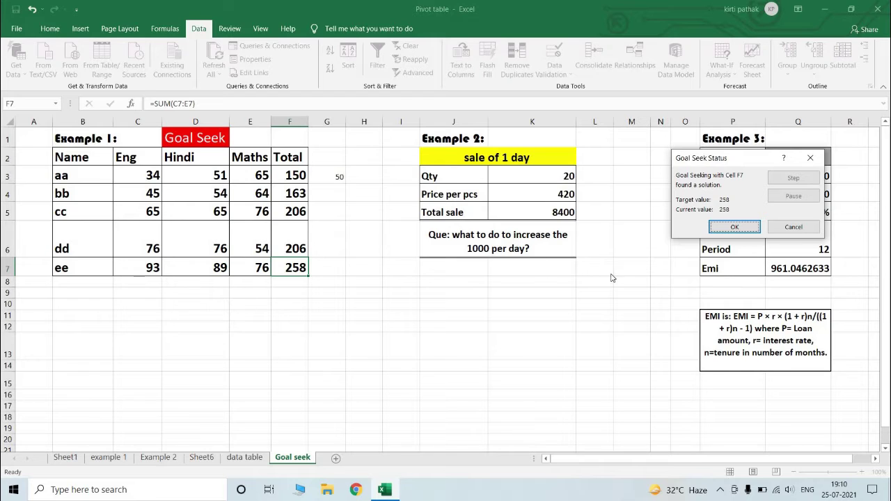
click(743, 226)
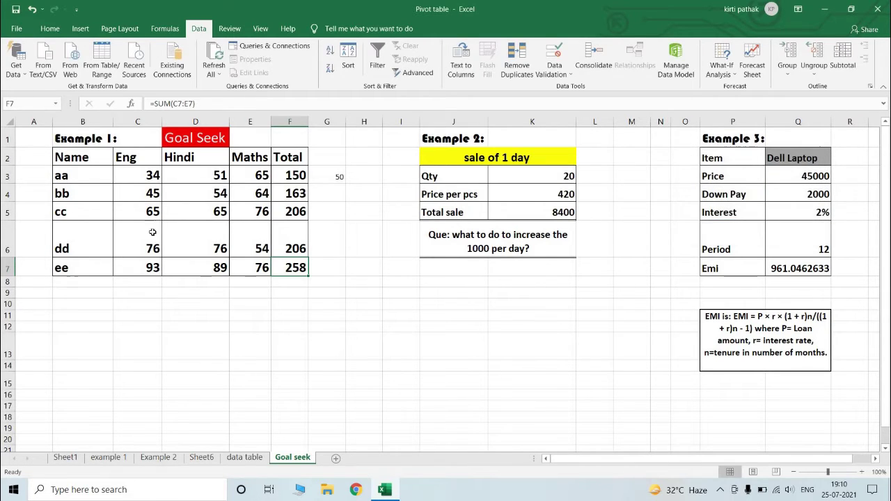
Try Goal Seek to bring the total sale in K5 to 1000 by changing the price per piece in K4.
click(494, 160)
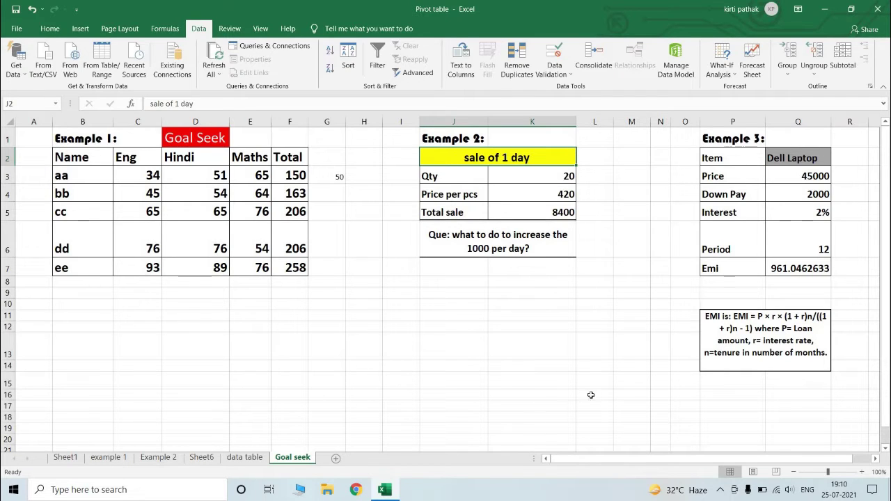
click(491, 239)
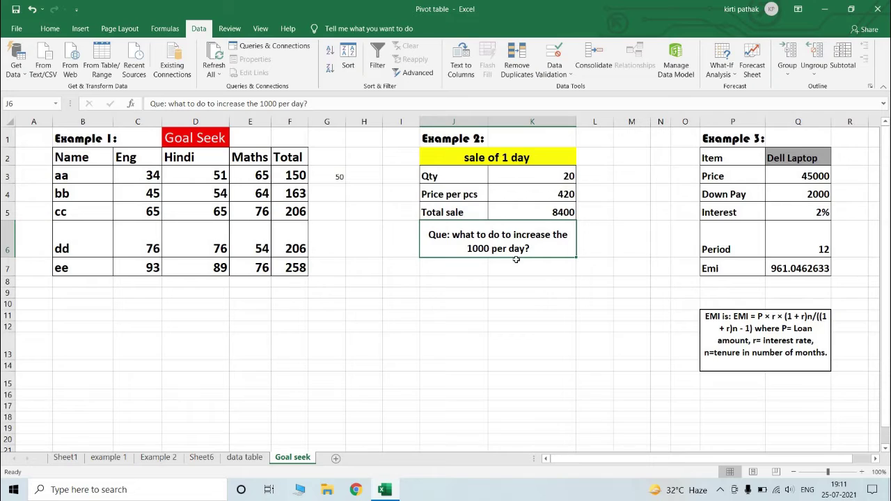
click(551, 215)
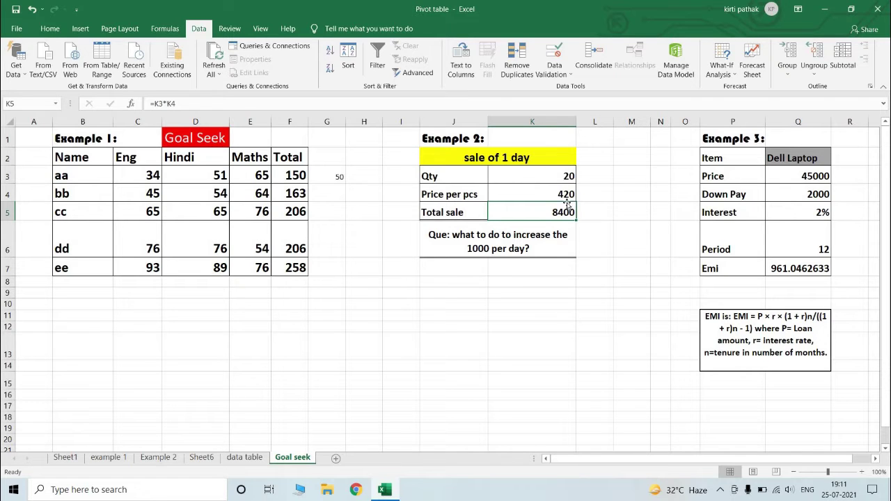
click(558, 179)
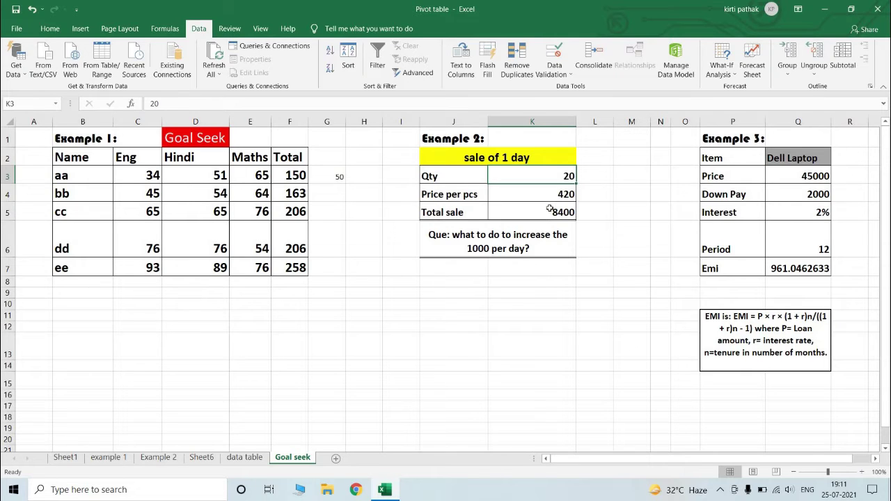
click(550, 210)
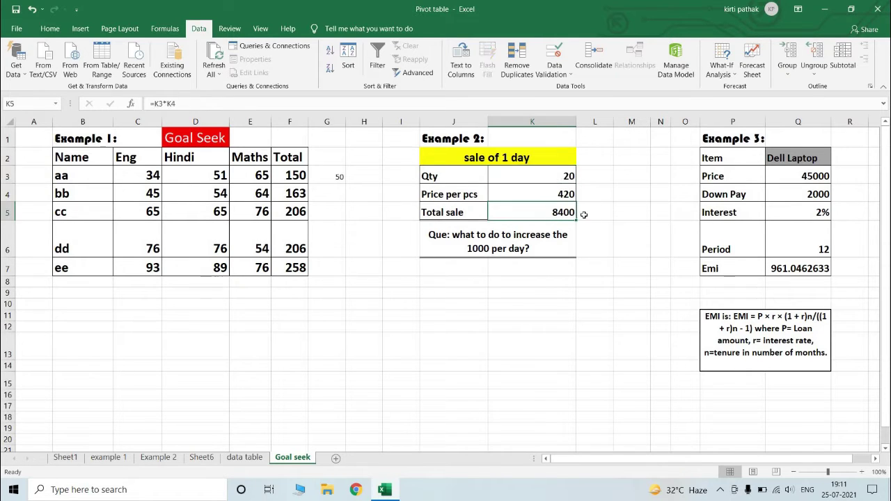
click(721, 77)
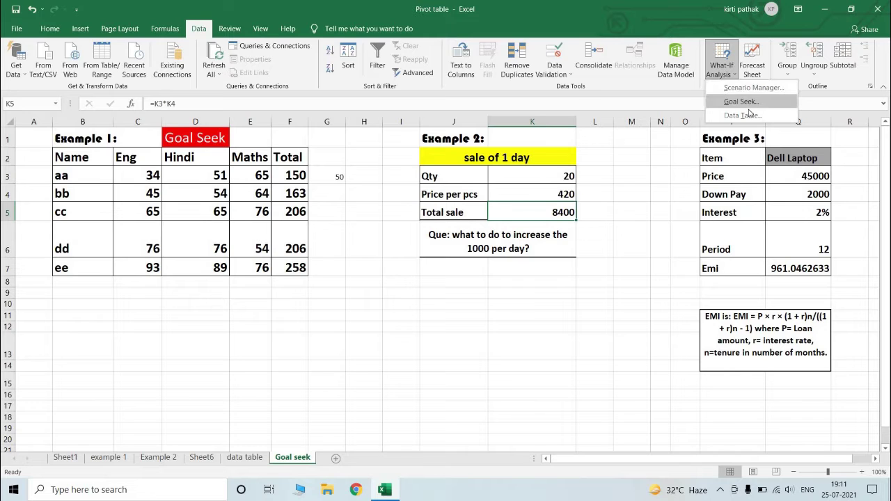
click(741, 101)
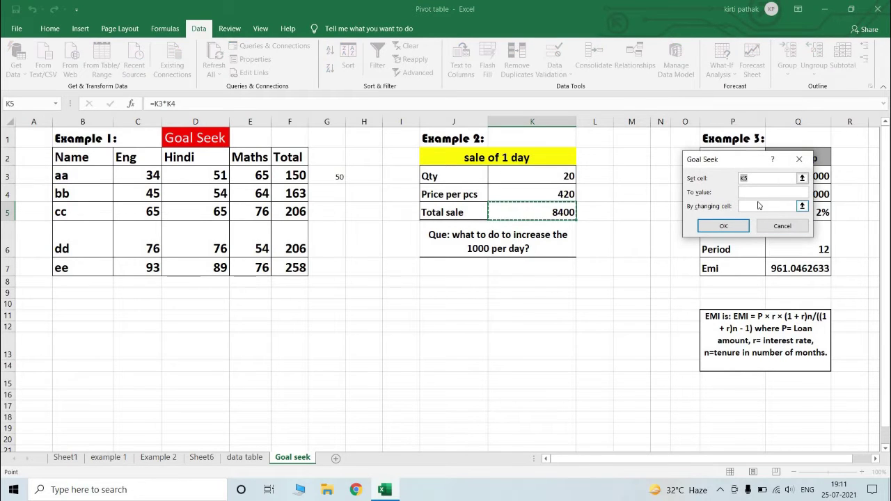
click(755, 194)
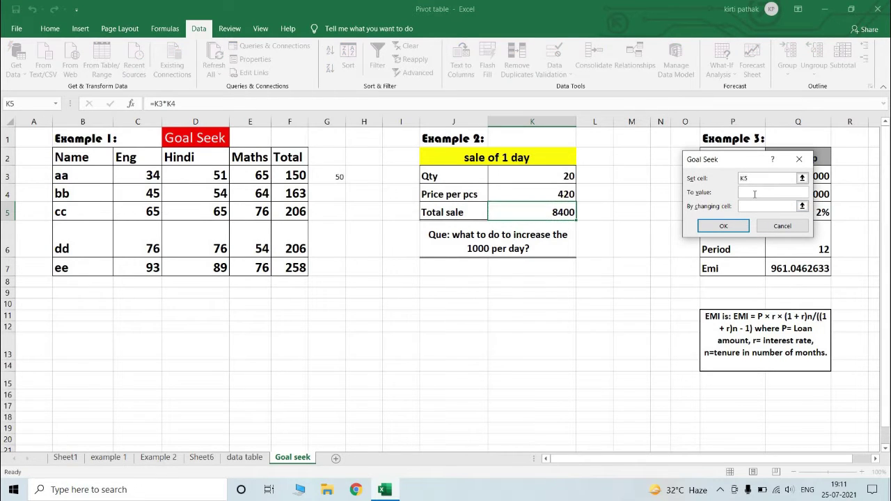
text(1000)
click(754, 203)
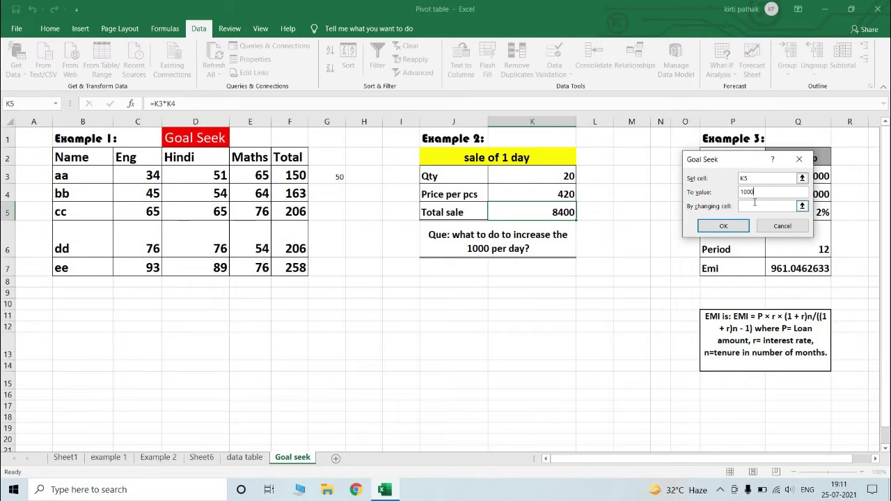
click(558, 194)
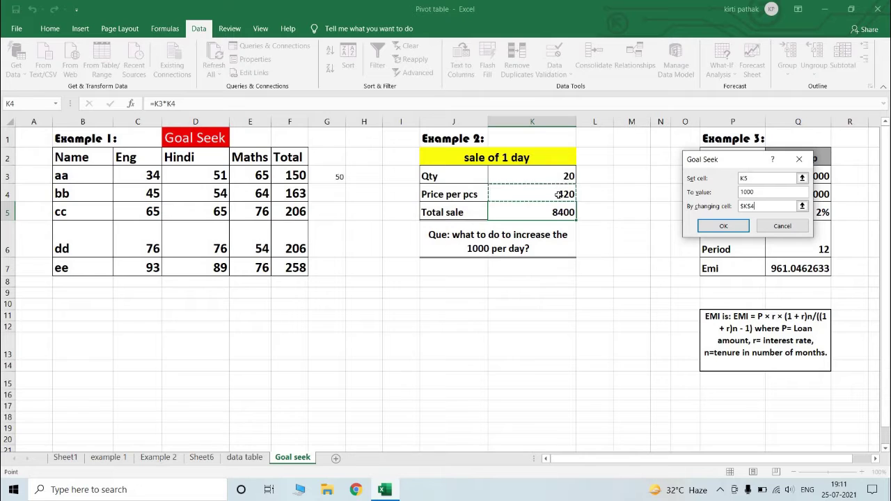
click(720, 227)
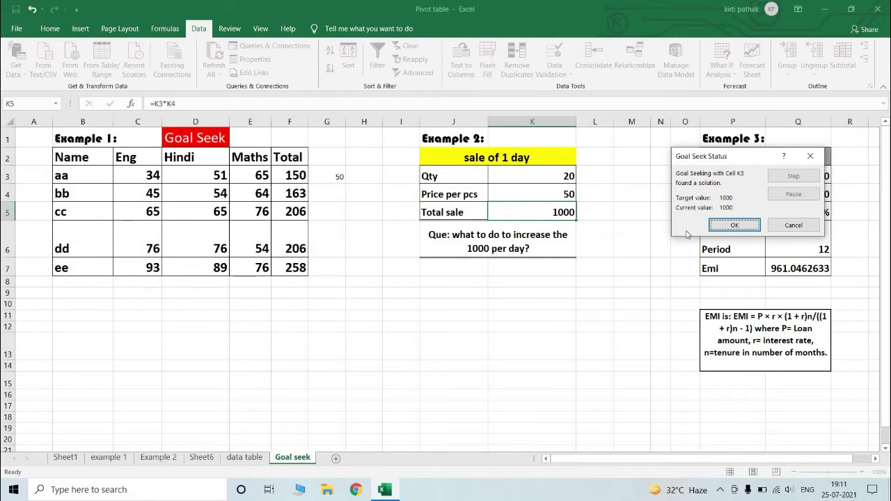
click(728, 221)
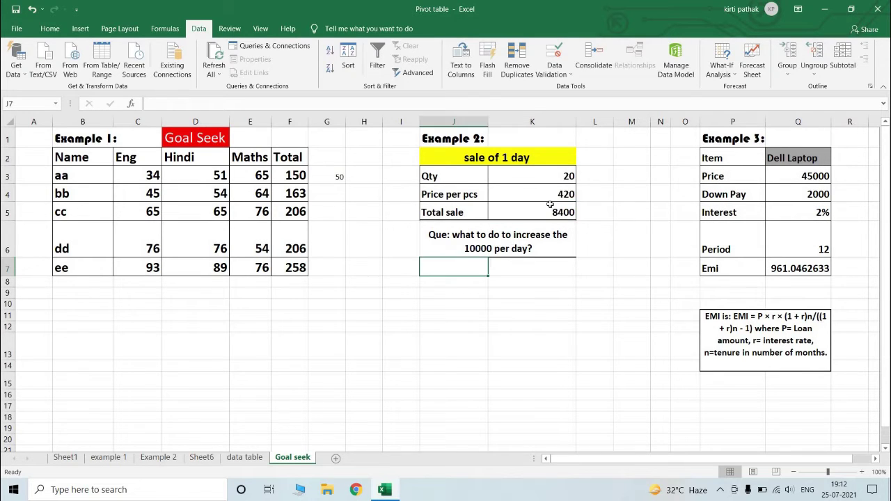
Use Goal Seek to bring the total sale in K5 to 10000 by changing the price per piece in K4, and accept the solution.
click(549, 204)
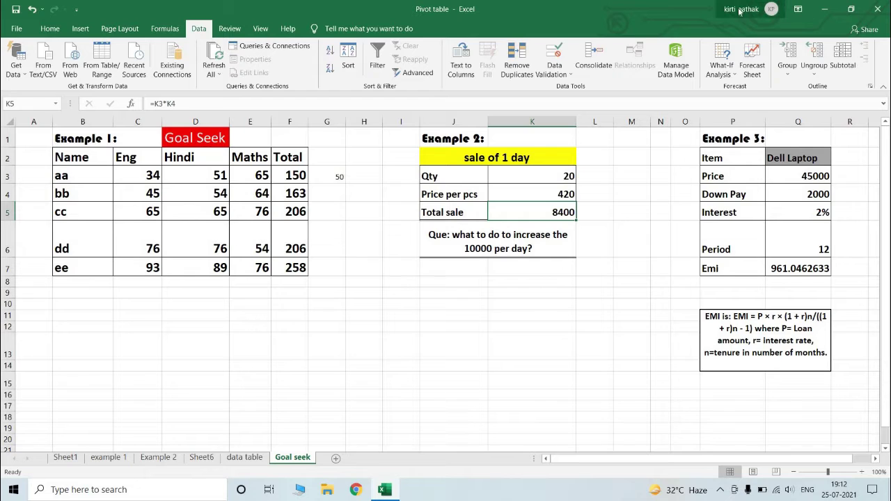
click(726, 71)
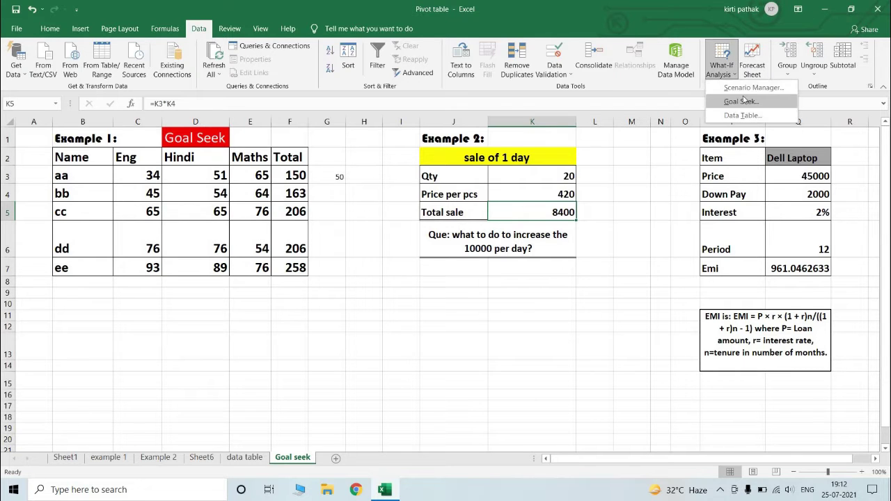
click(741, 101)
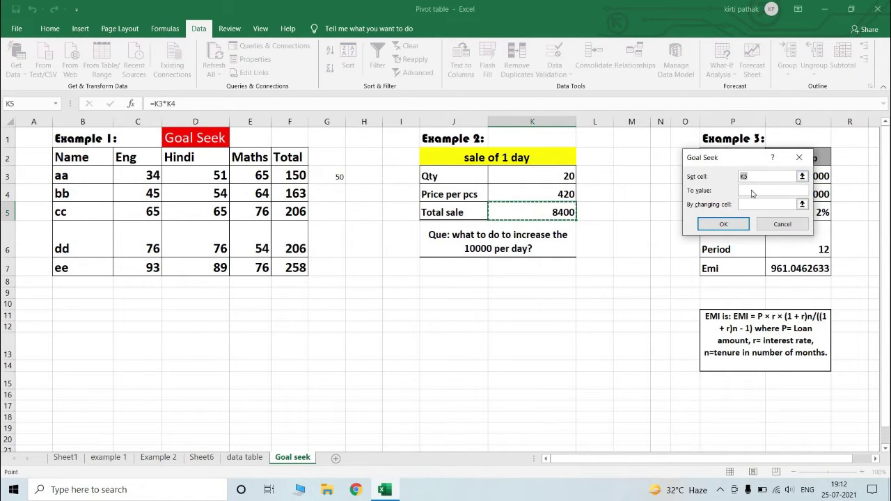
text(100)
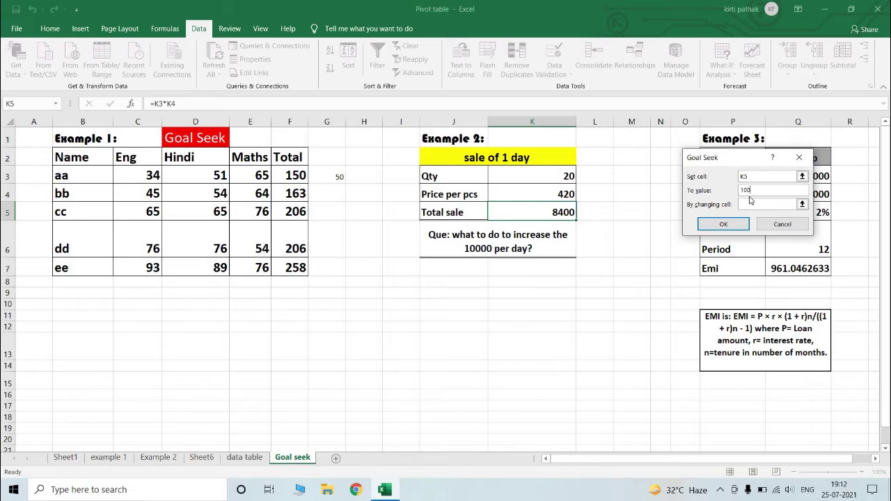
text(00)
click(753, 202)
click(532, 193)
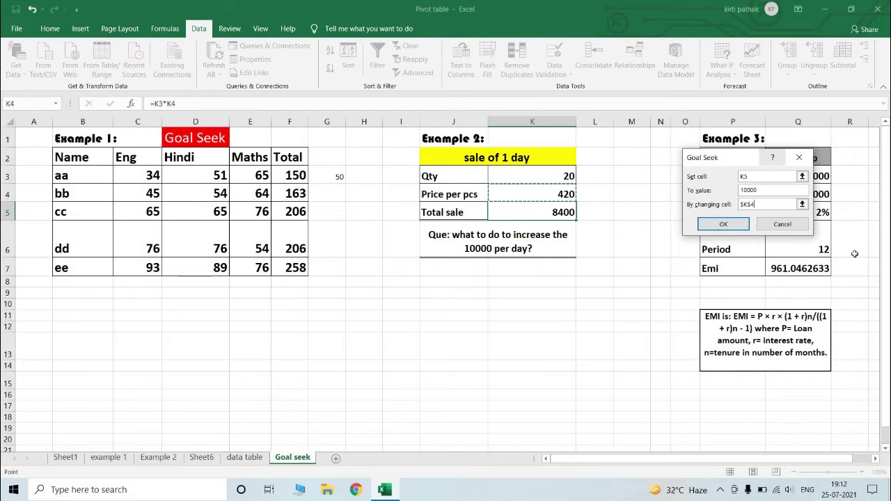
click(723, 224)
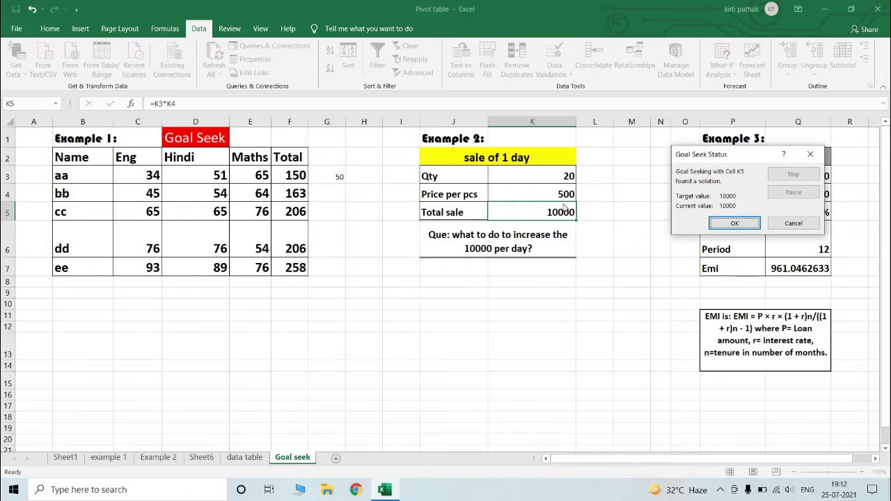
click(741, 226)
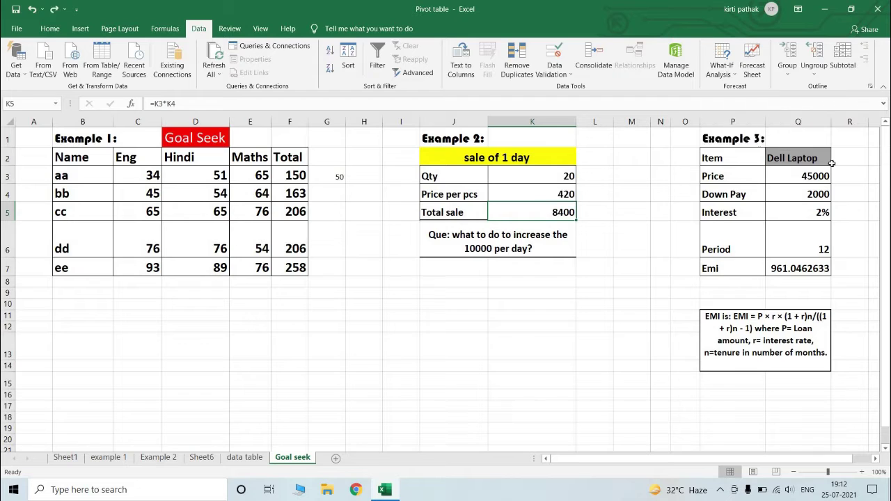
Use Goal Seek to bring the total sale in K5 to 10000 by changing the quantity in K3, and keep the solution.
click(727, 69)
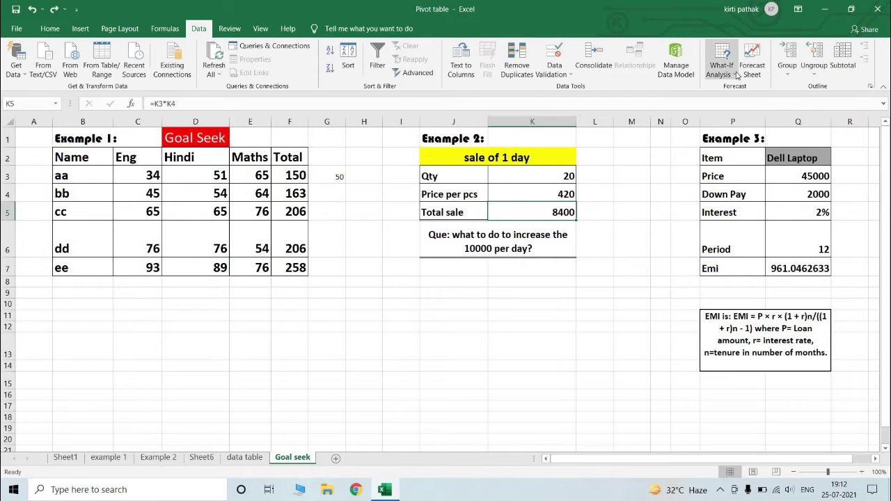
click(741, 97)
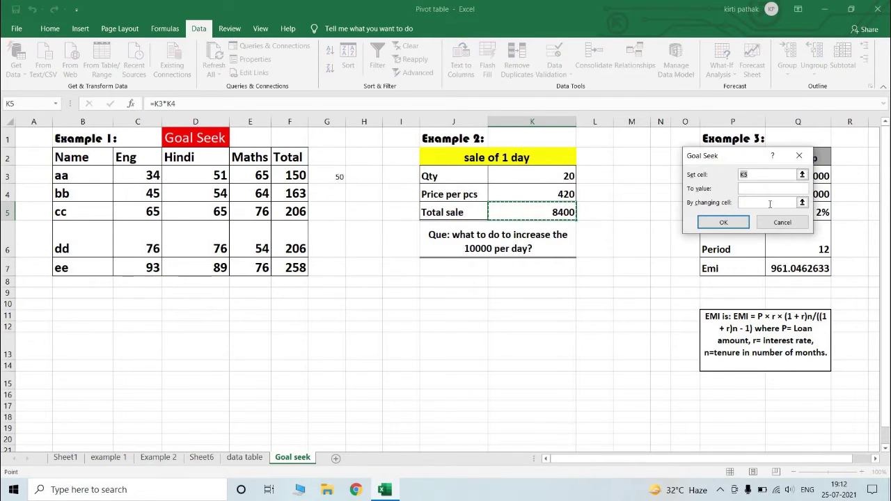
click(753, 189)
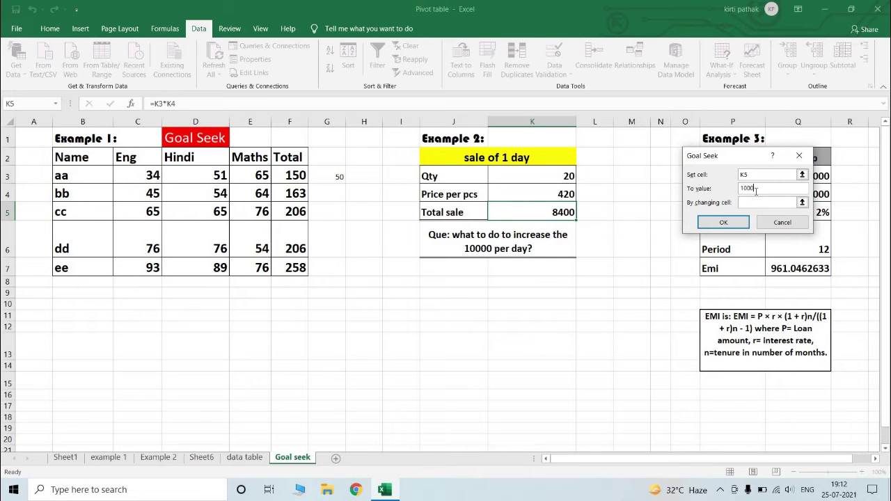
text(10000)
click(756, 202)
click(519, 176)
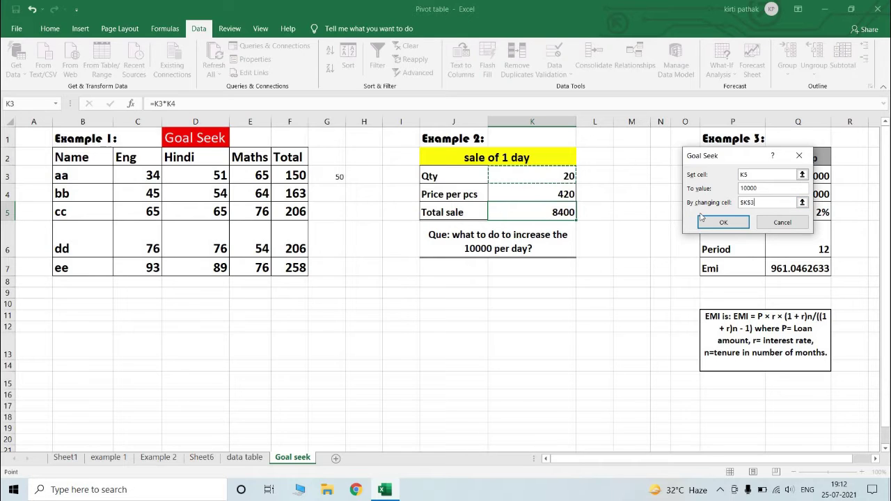
click(720, 221)
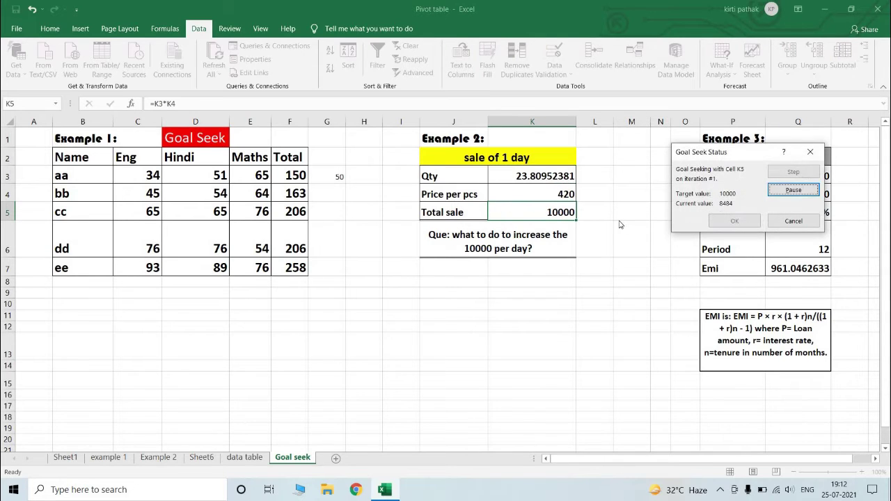
click(753, 221)
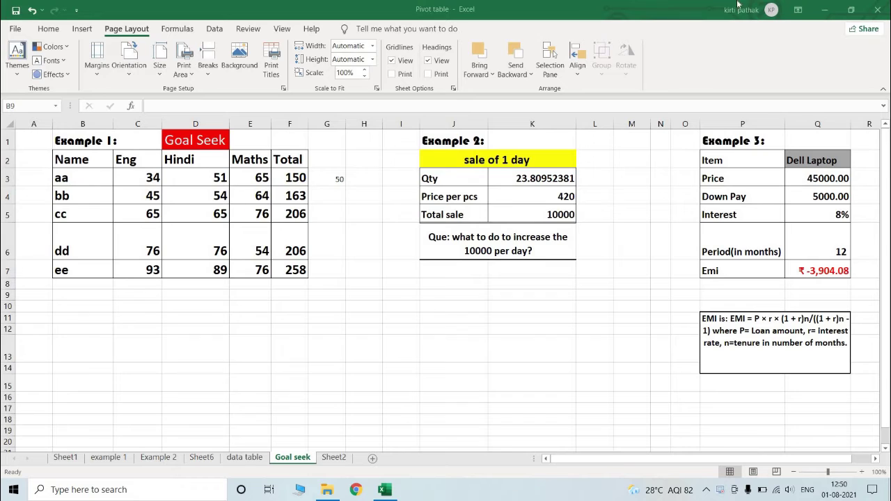
Examine the Dell Laptop loan details and the note explaining the EMI formula in Example 3.
click(812, 165)
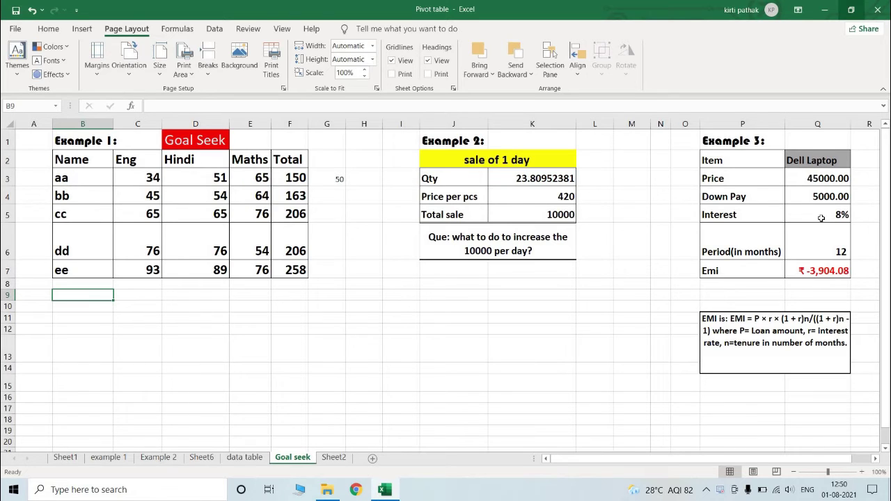
click(829, 245)
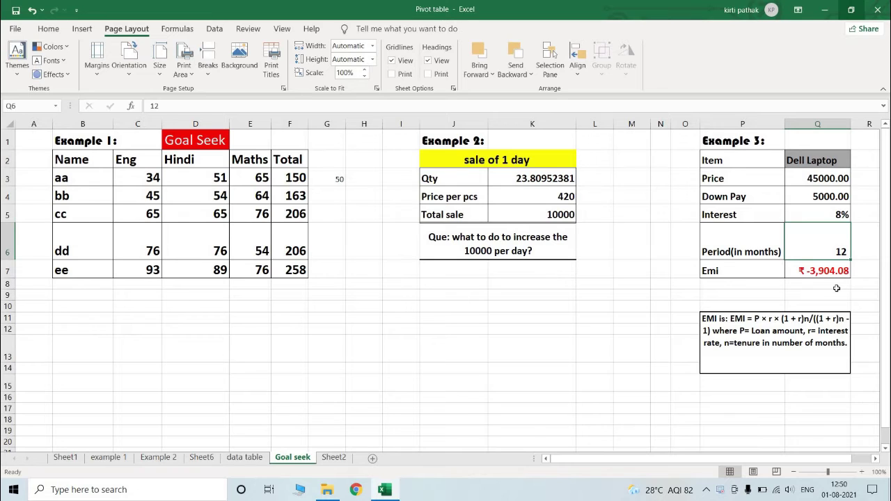
click(751, 357)
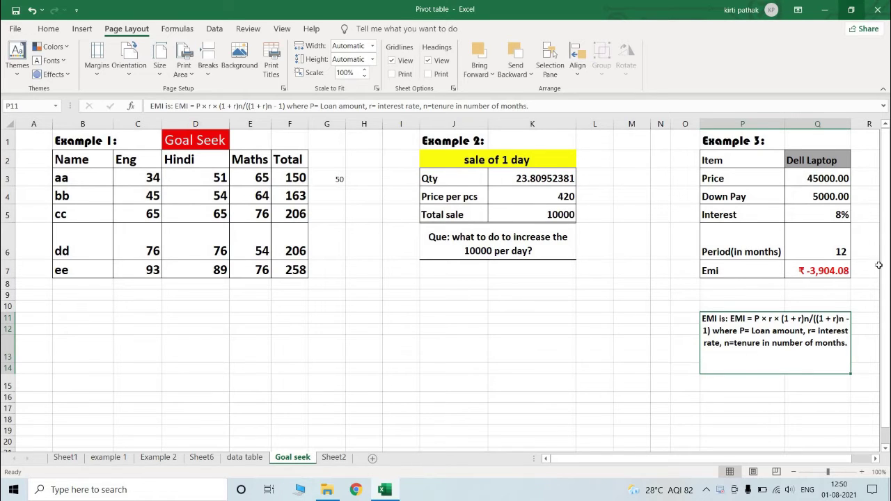
Remove all arguments from the PMT formula for the Emi in cell Q7, leaving =PMT(.
click(842, 269)
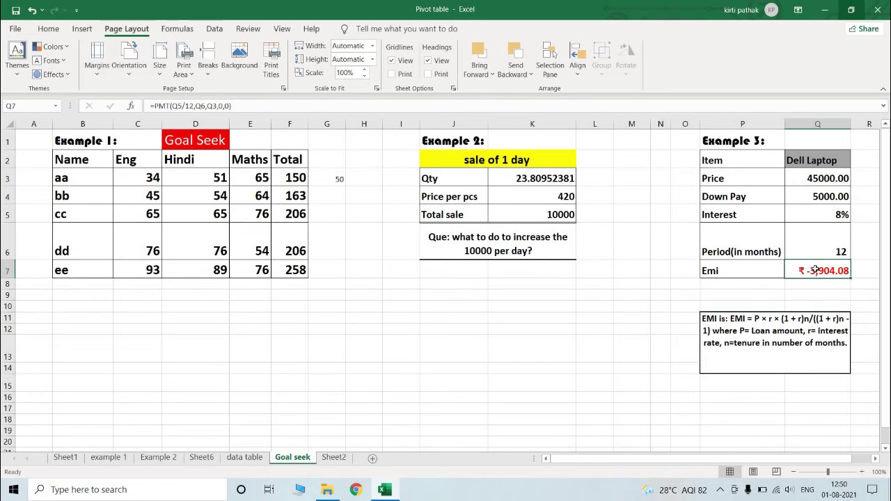
double_click(816, 270)
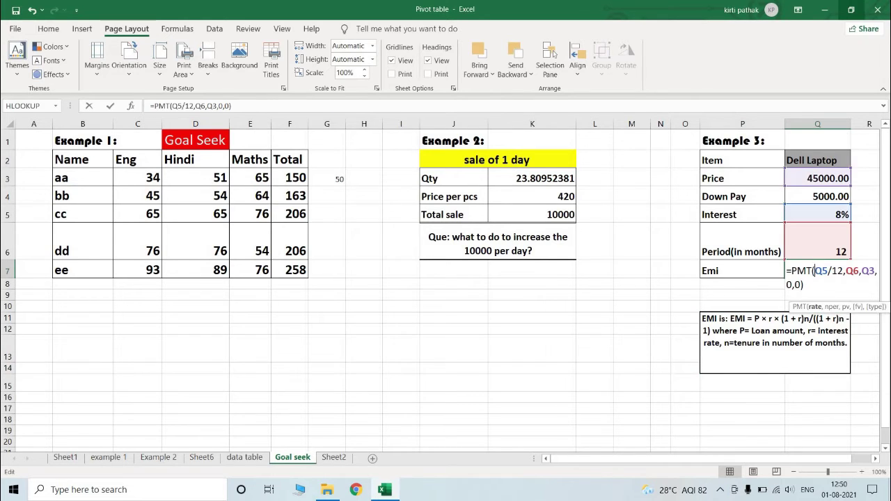
click(876, 458)
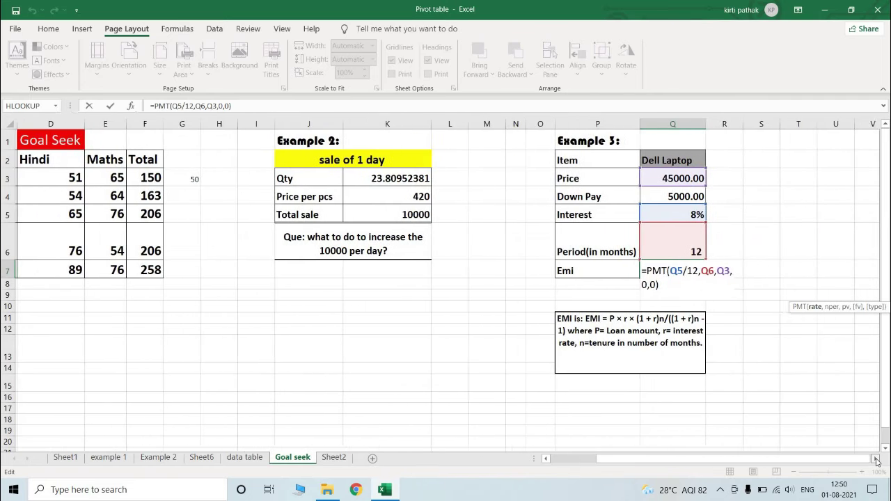
click(876, 458)
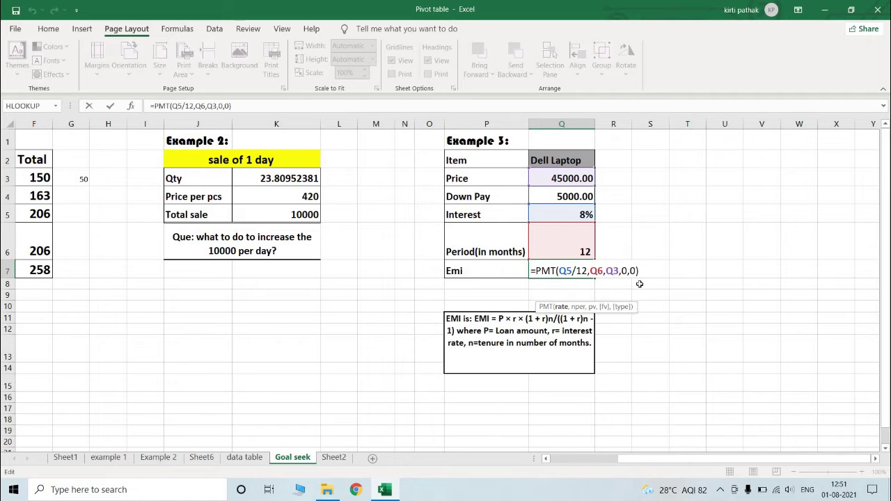
key(BackSpace)
key(BackSpace)
key(BackSpace)
key(BackSpace)
key(BackSpace)
key(BackSpace)
key(BackSpace)
key(BackSpace)
key(BackSpace)
key(BackSpace)
key(BackSpace)
key(BackSpace)
key(BackSpace)
key(BackSpace)
key(BackSpace)
key(BackSpace)
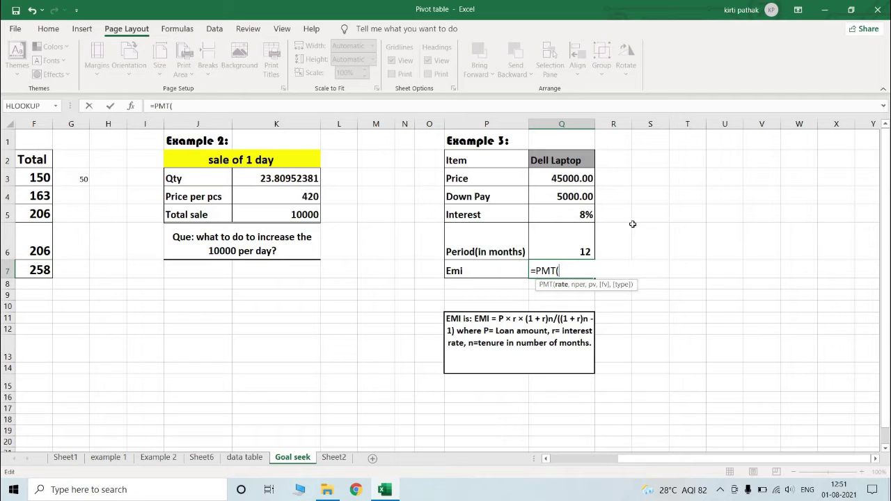
Give the PMT formula in Q7 the monthly rate Q5/12 and the number of periods Q6.
click(559, 214)
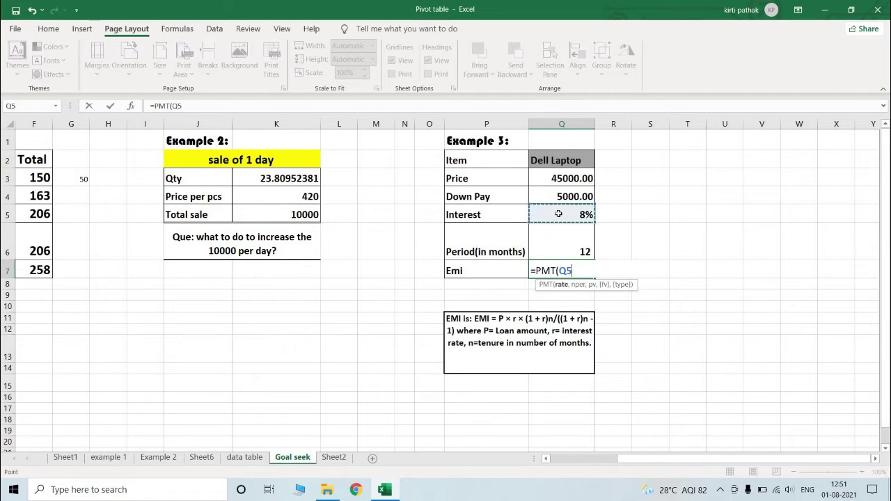
text(,)
click(568, 246)
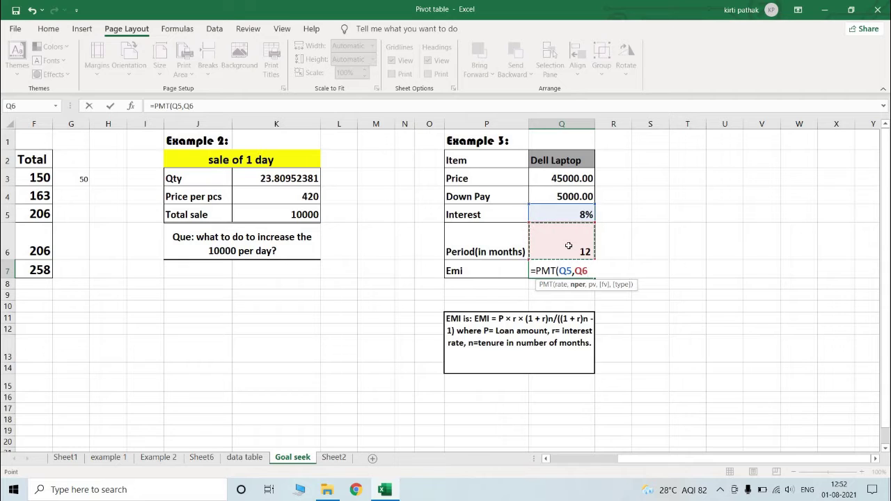
text(,)
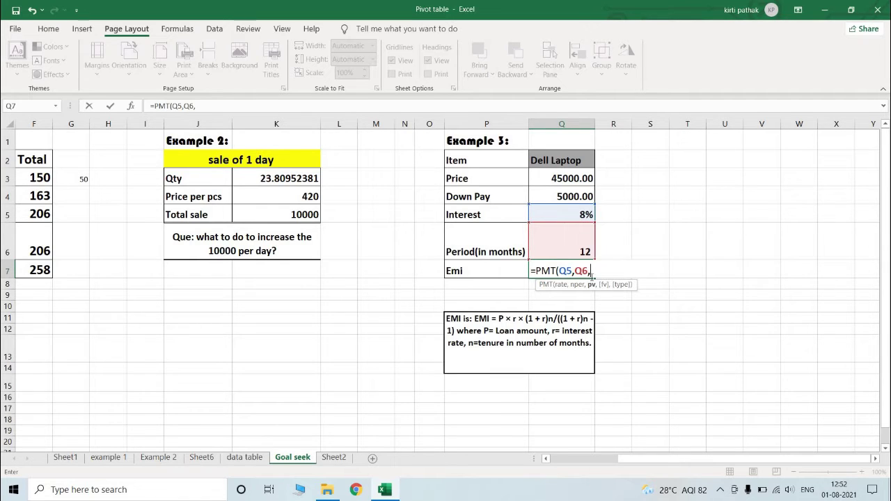
click(568, 271)
text(/12)
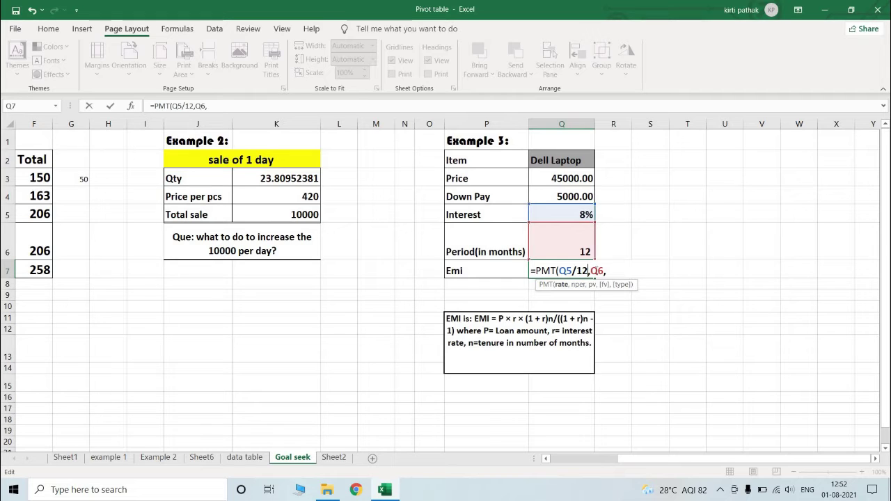
click(614, 271)
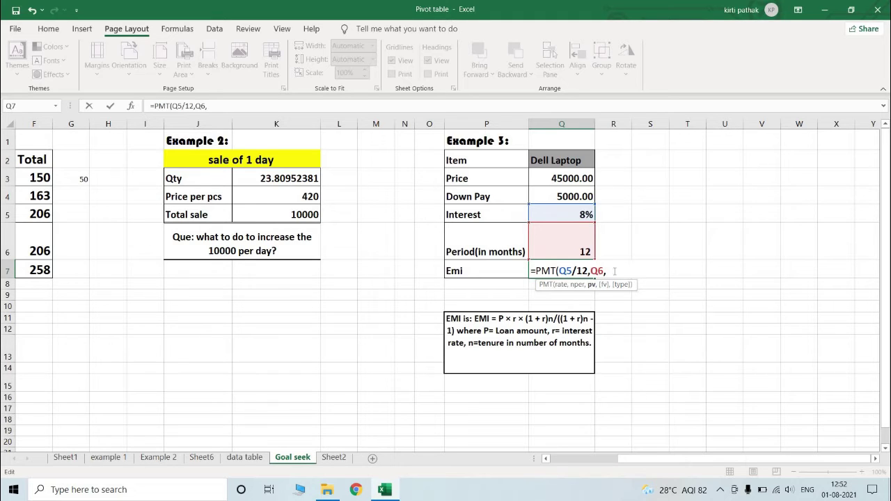
Complete the Emi formula in Q7 as =PMT(Q5/12,Q6,Q3,0,0), using the laptop price as present value.
click(560, 175)
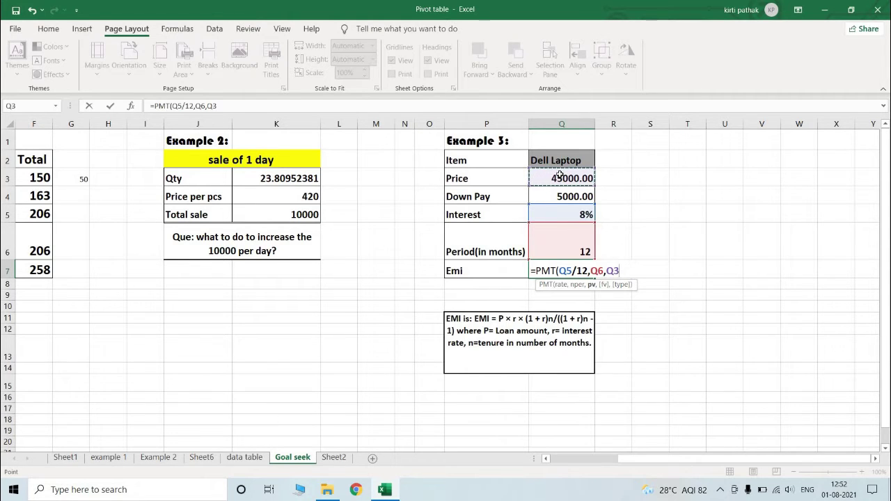
text(,)
text(0)
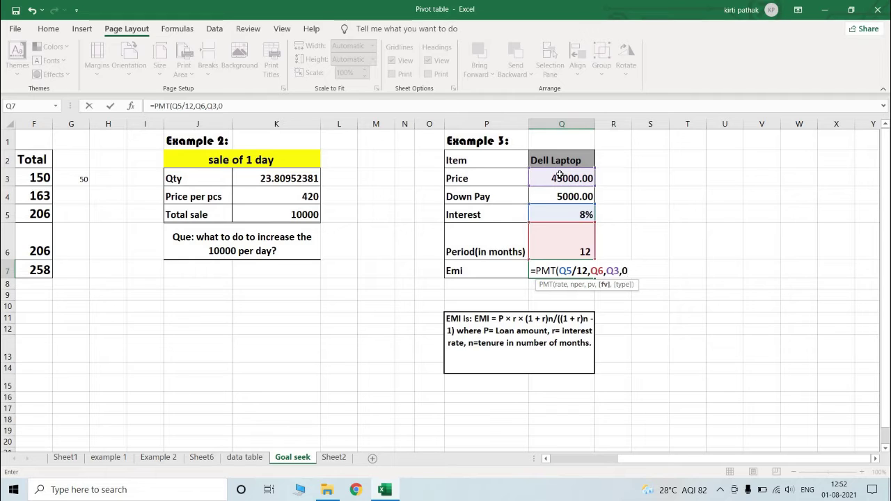
text(,0)
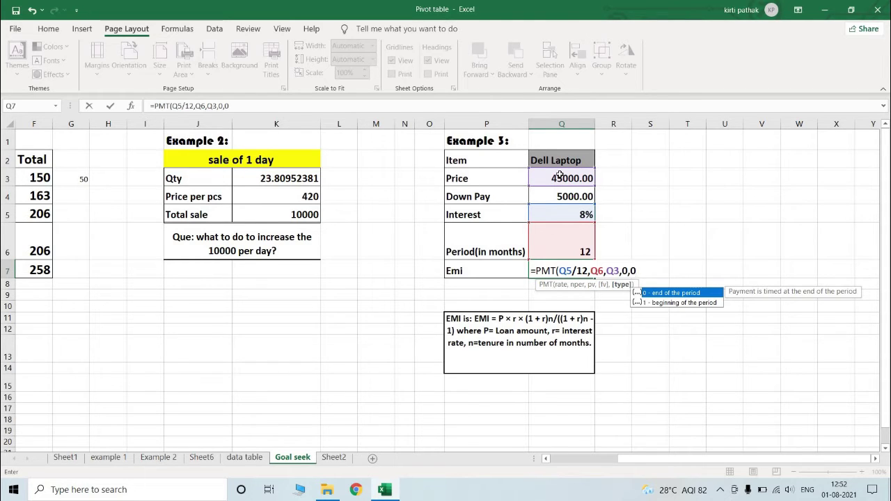
text())
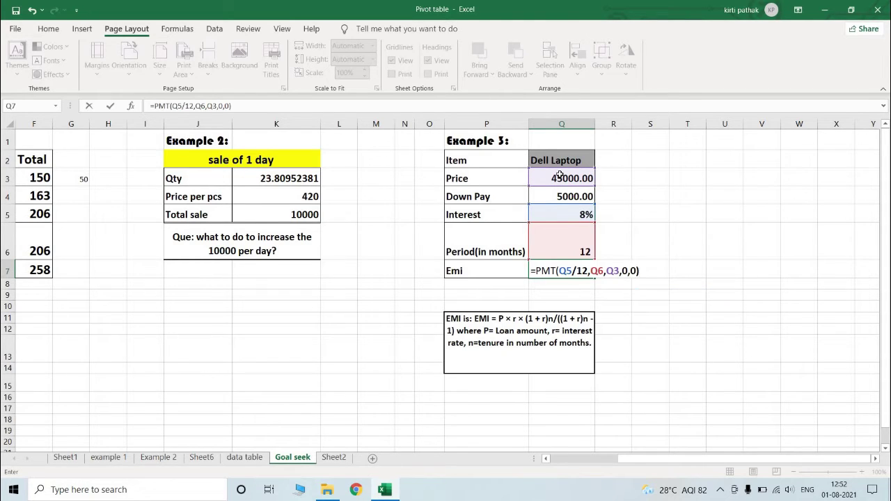
key(Return)
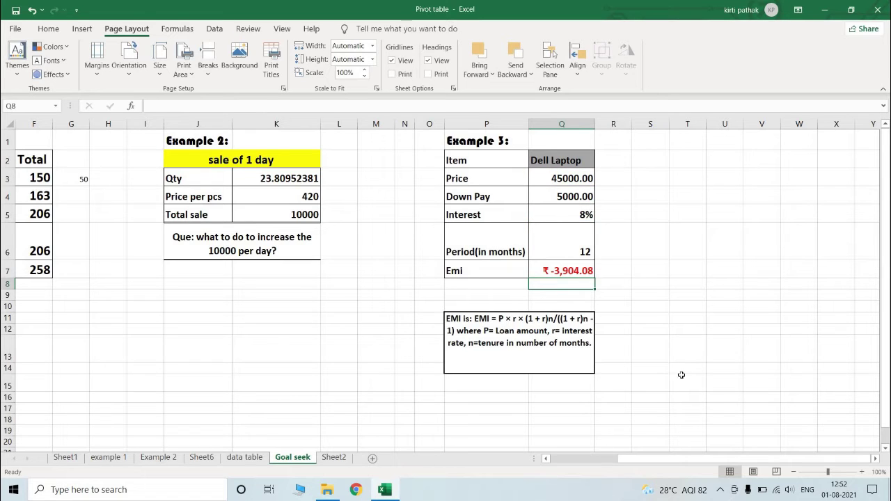
click(682, 281)
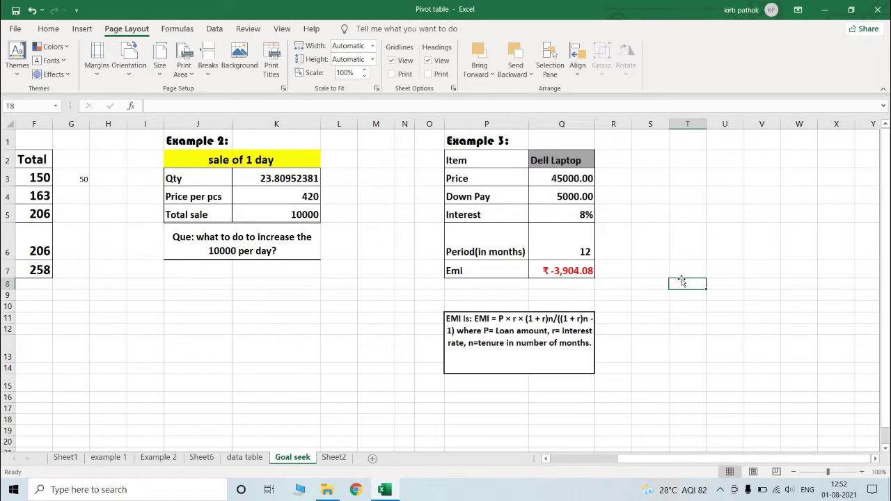
Use Goal Seek to bring the Emi in Q7 to -5000 by changing the period in Q6, and accept the solution.
click(584, 271)
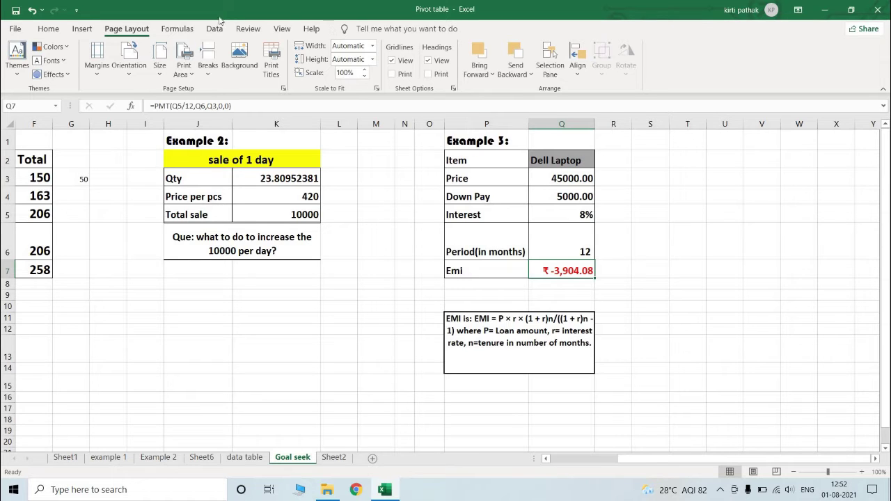
click(223, 27)
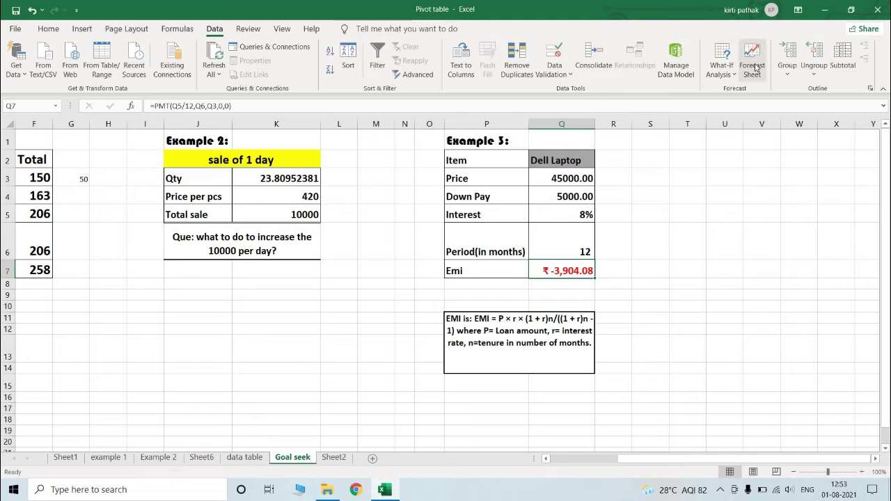
click(721, 68)
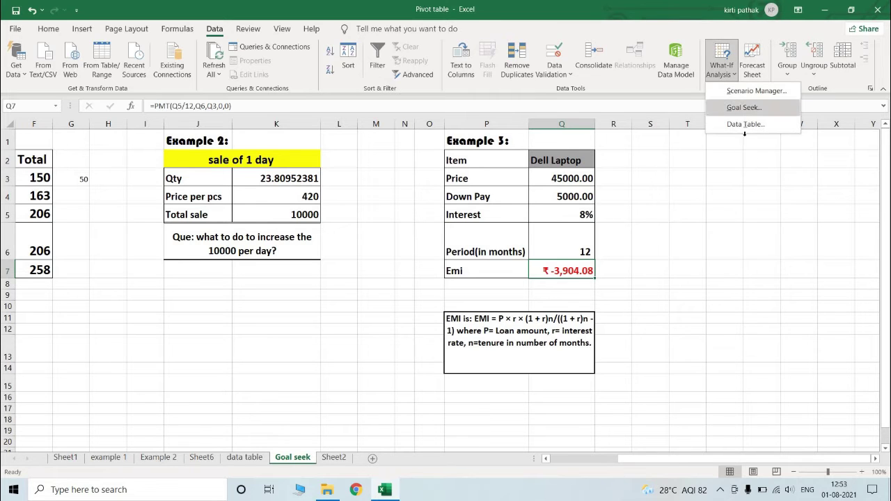
click(744, 107)
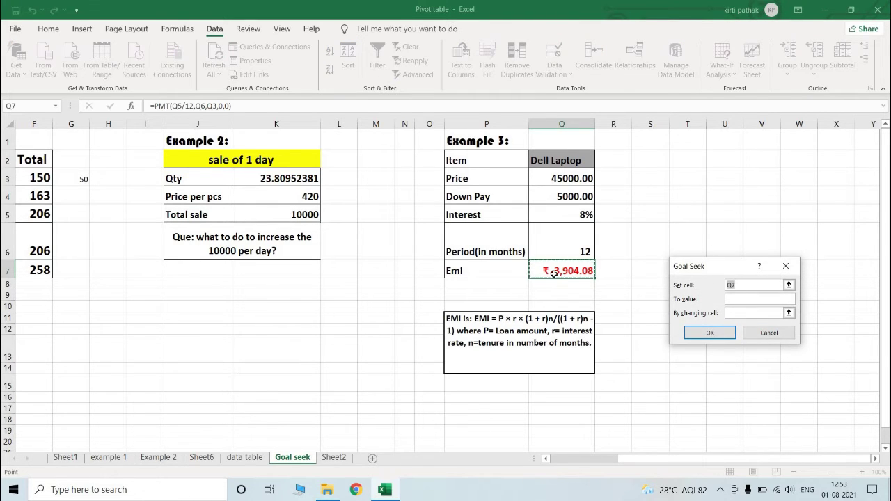
click(743, 299)
text(-5000)
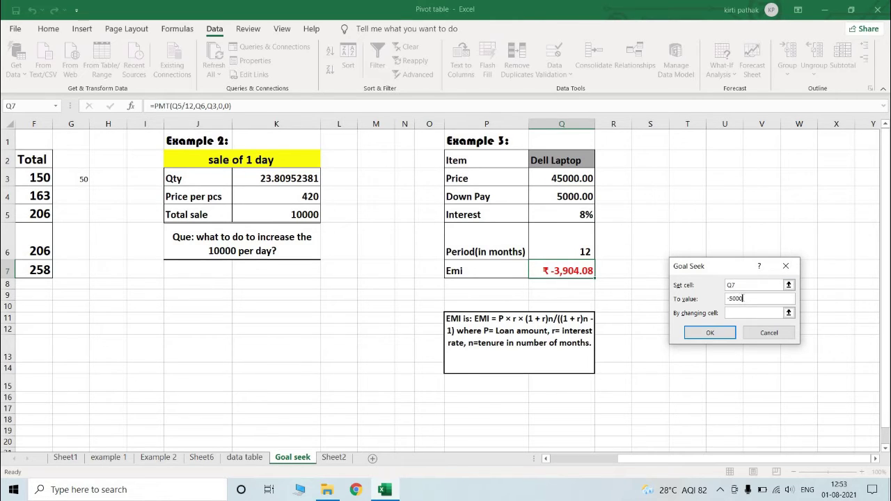
click(731, 312)
click(588, 243)
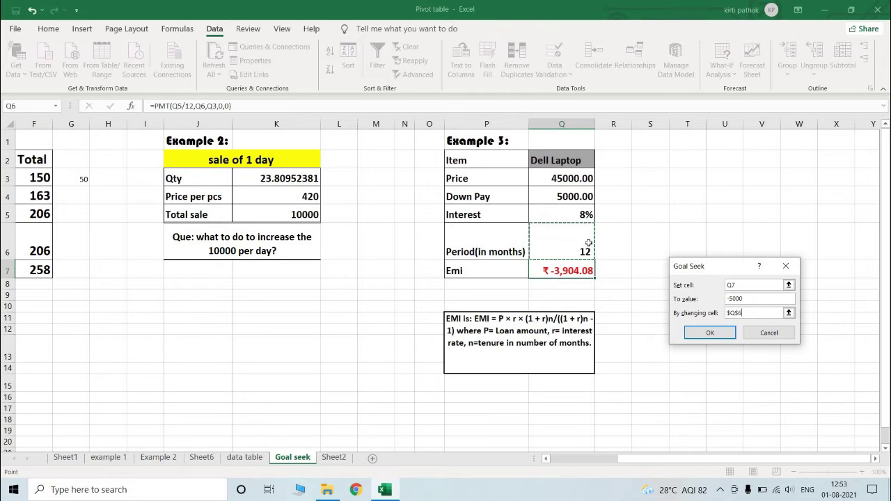
key(Return)
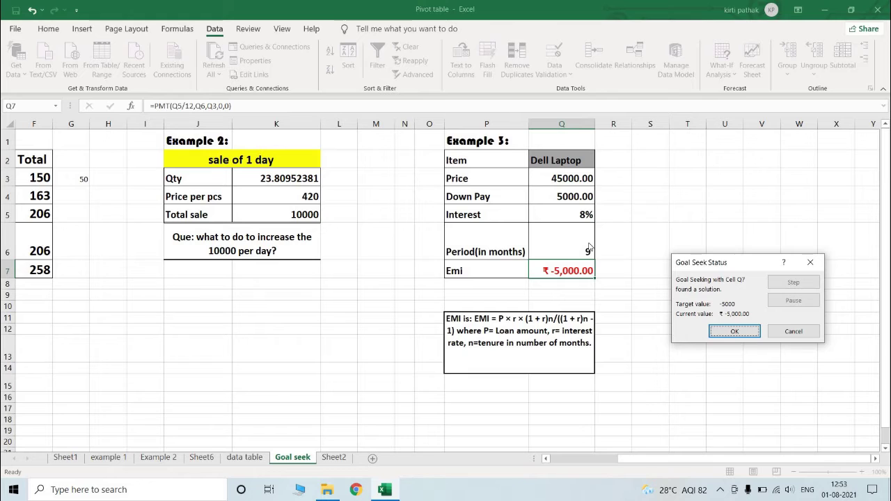
key(Return)
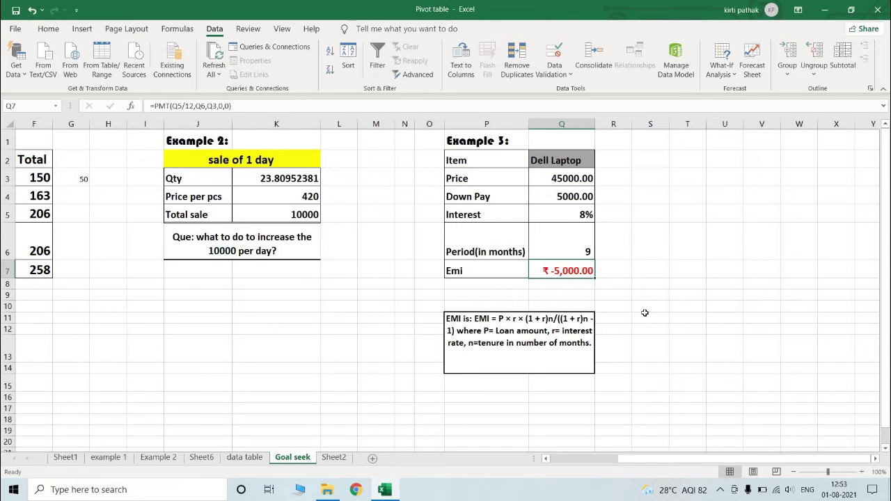
click(599, 286)
click(577, 232)
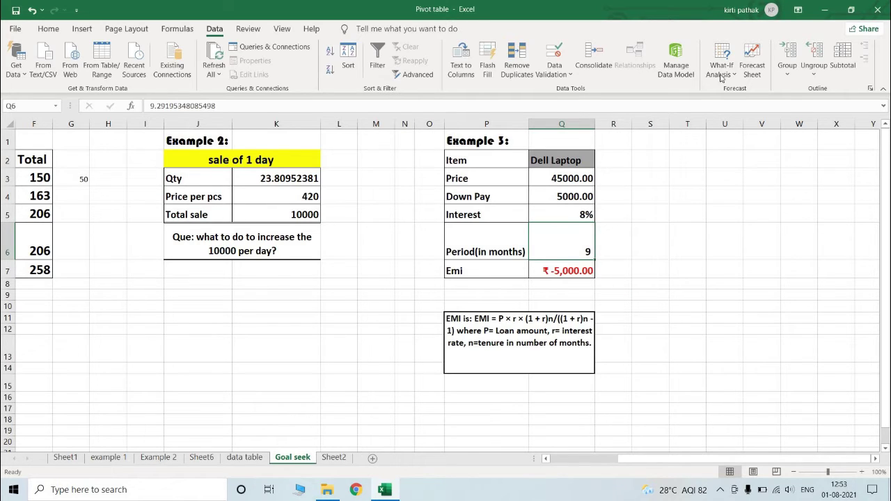
Try Goal Seek to bring the Emi in Q7 to -3000 by changing the interest in Q5, and discard the solution.
click(562, 268)
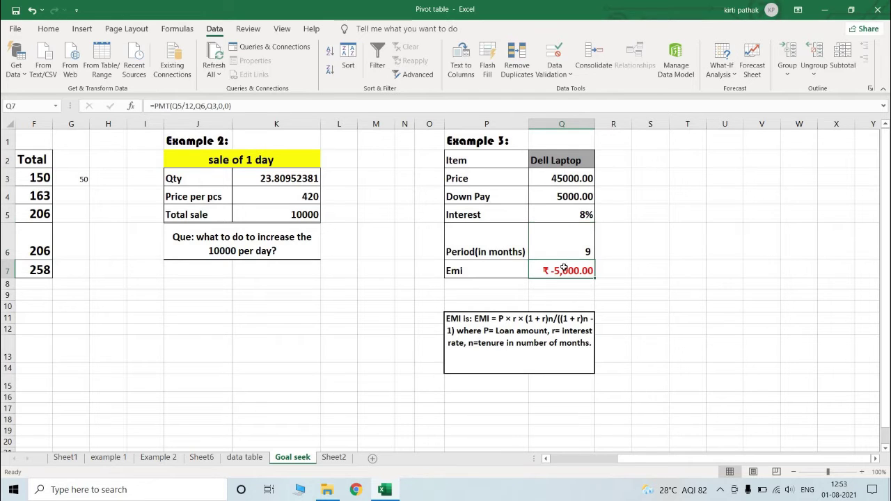
click(721, 69)
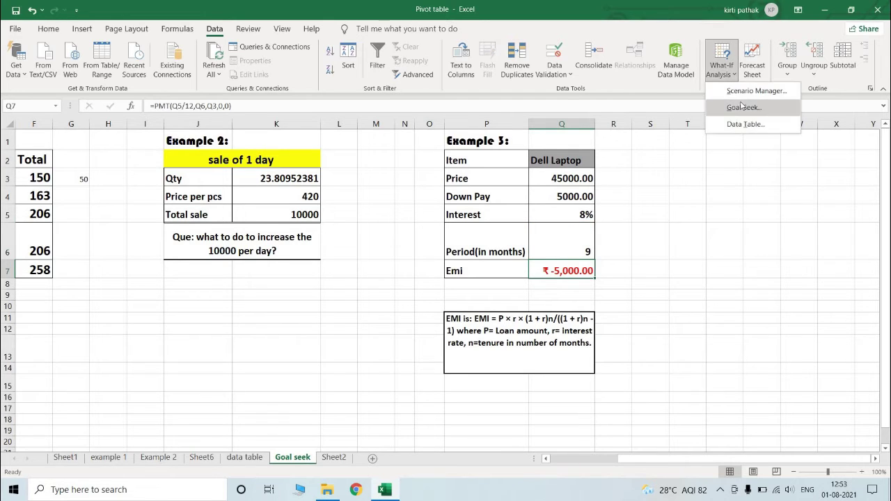
click(743, 108)
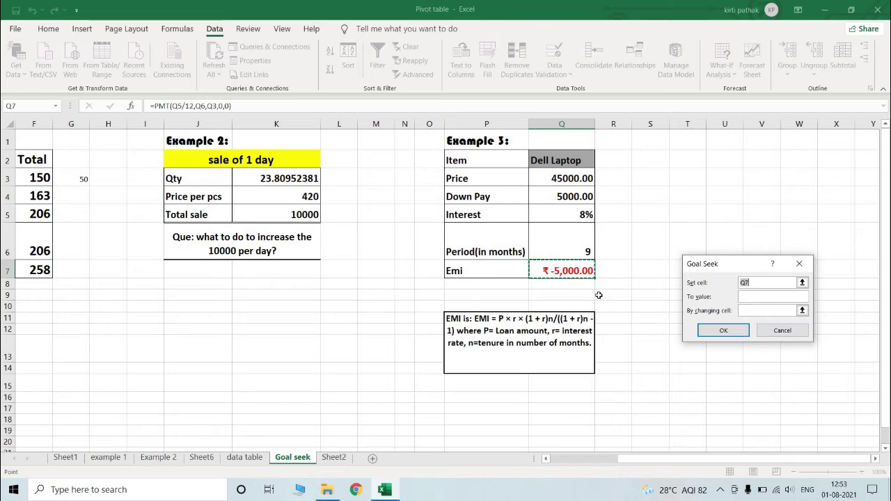
click(754, 297)
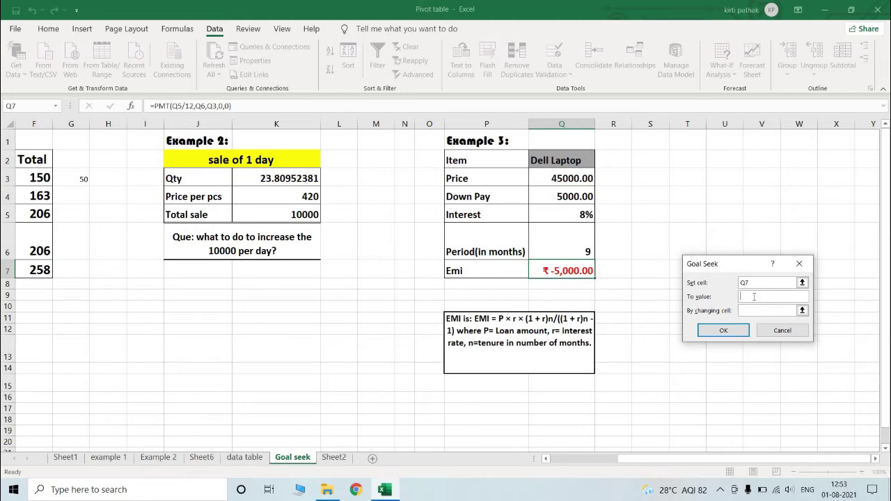
text(3000)
key(Home)
text(-)
click(755, 313)
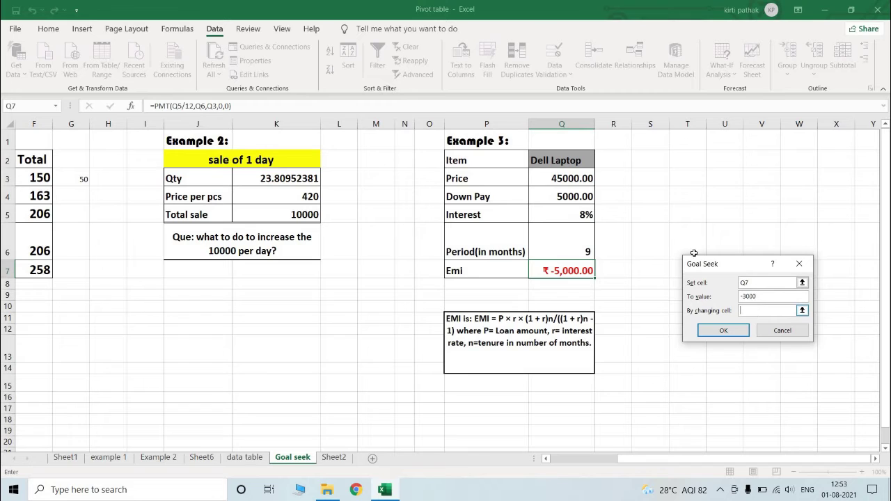
click(542, 210)
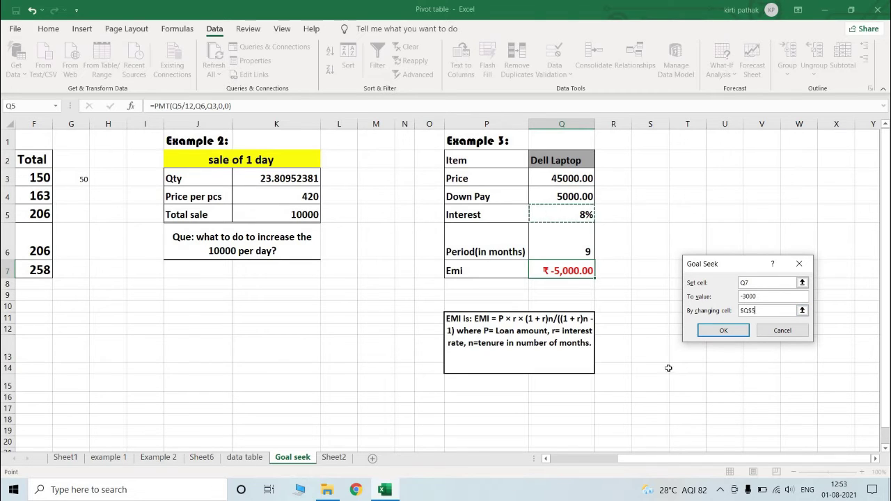
click(723, 330)
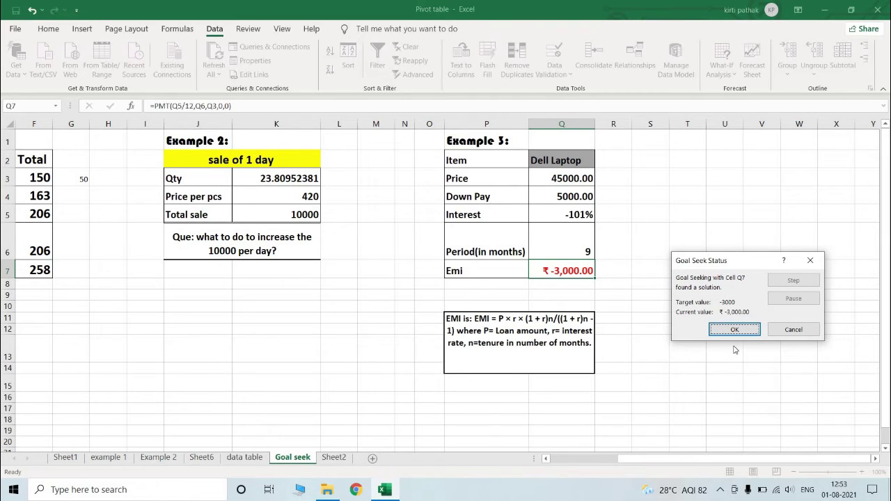
click(775, 334)
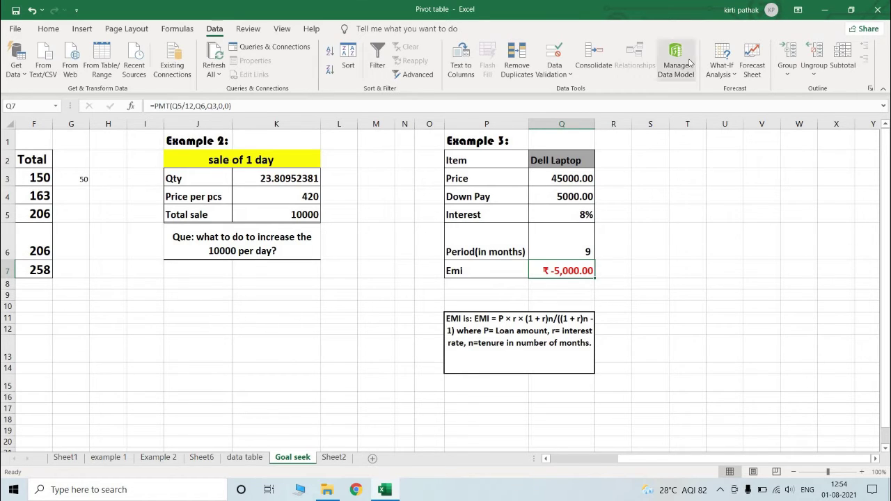
Use Goal Seek to bring the Emi in Q7 to -12000 by changing the period in Q6, and keep the solution.
click(726, 73)
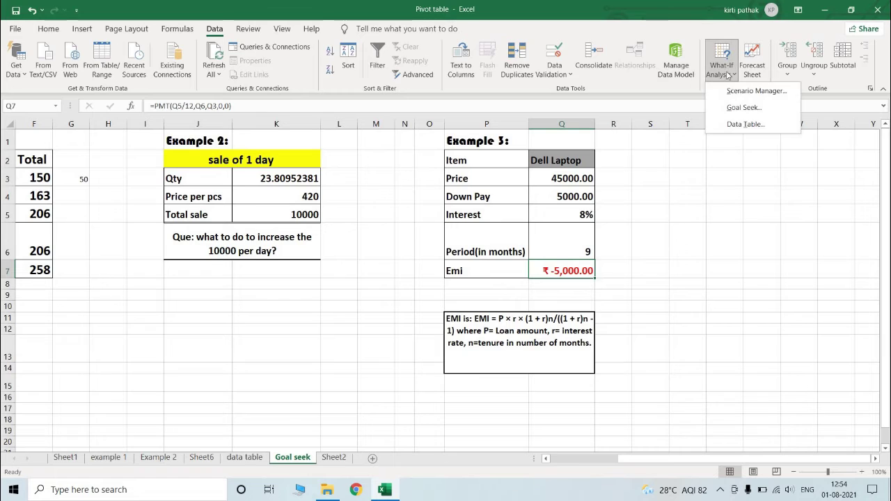
click(744, 109)
click(755, 295)
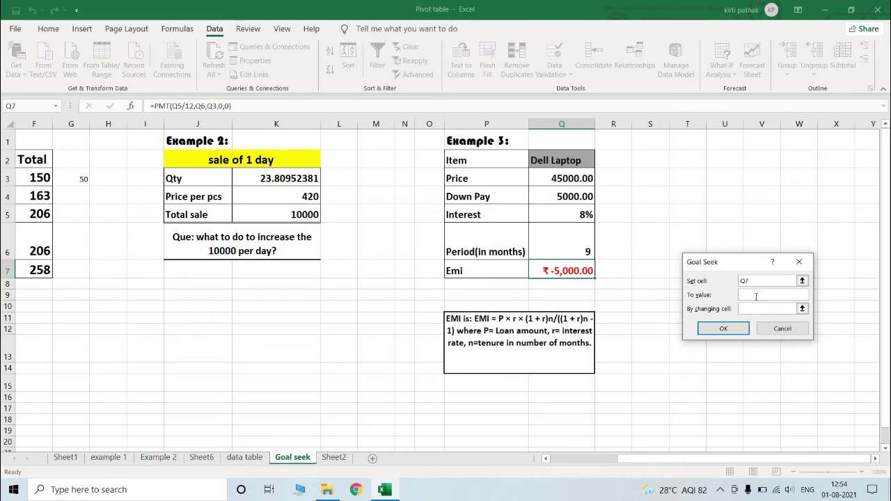
text(-12000)
click(766, 308)
click(576, 240)
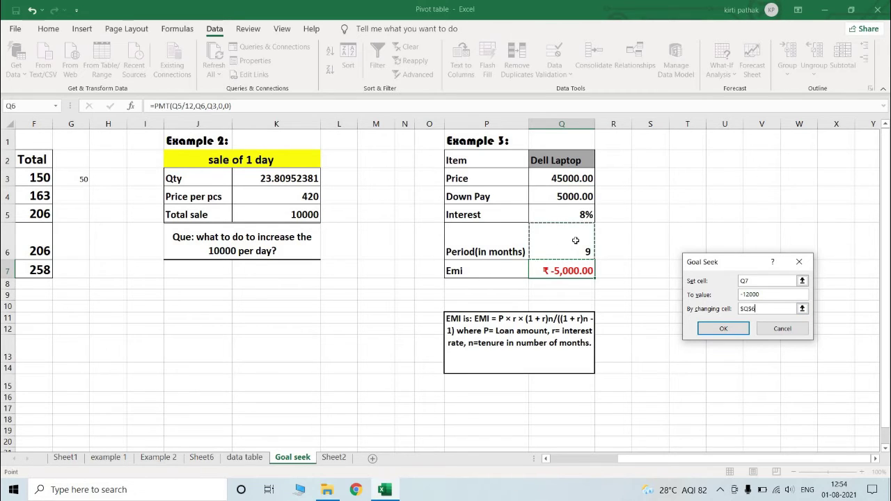
click(723, 335)
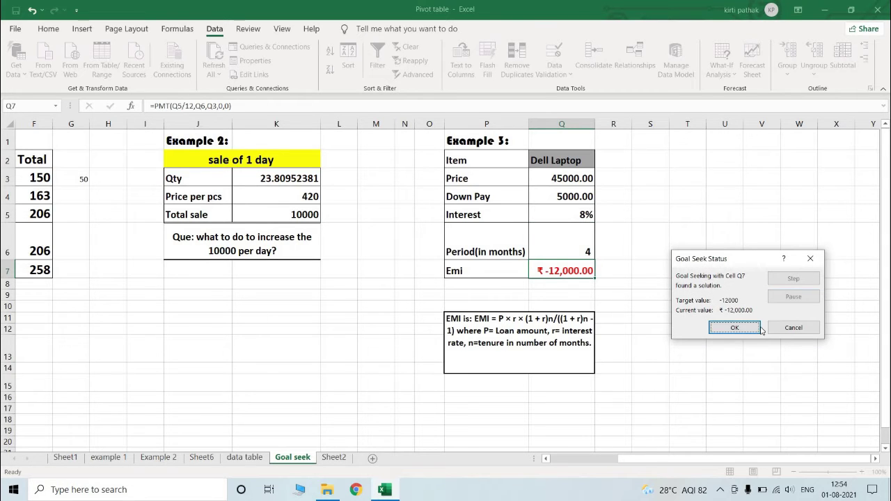
click(749, 328)
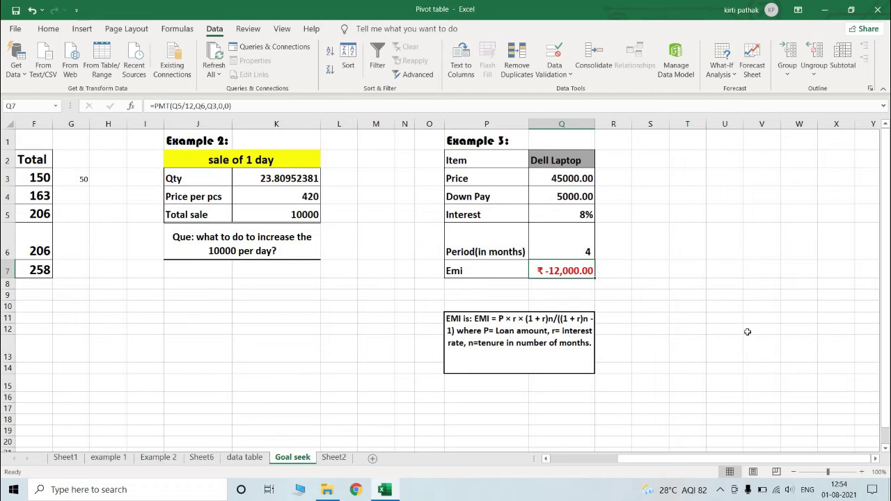
click(557, 246)
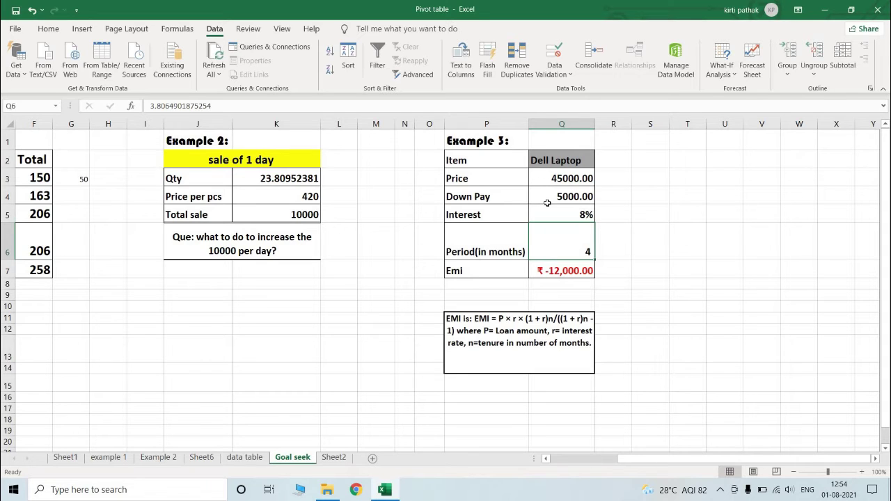
click(617, 317)
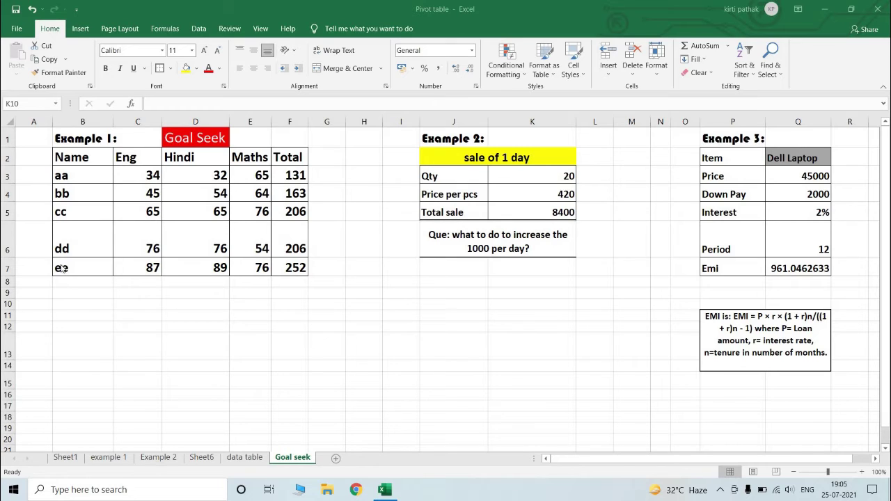
Clear aa's Hindi mark in D3 of the Example 1 table.
click(205, 175)
click(202, 173)
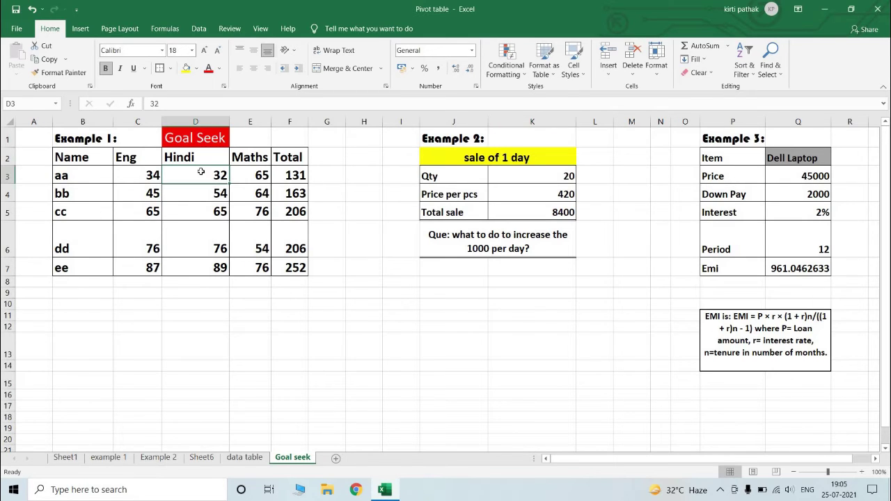
key(Delete)
click(145, 317)
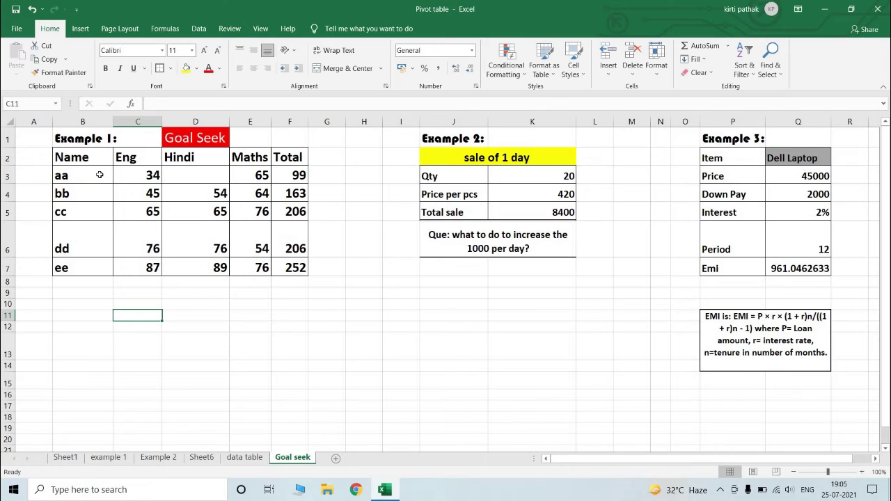
Calculate aa's average over the three subjects in G3 as =F3/3, and compare it with the Total formula in F3.
click(151, 179)
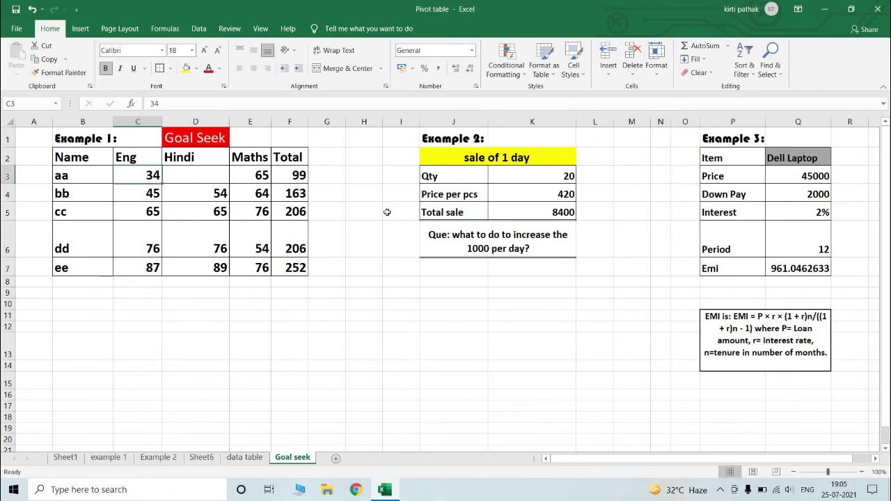
click(255, 174)
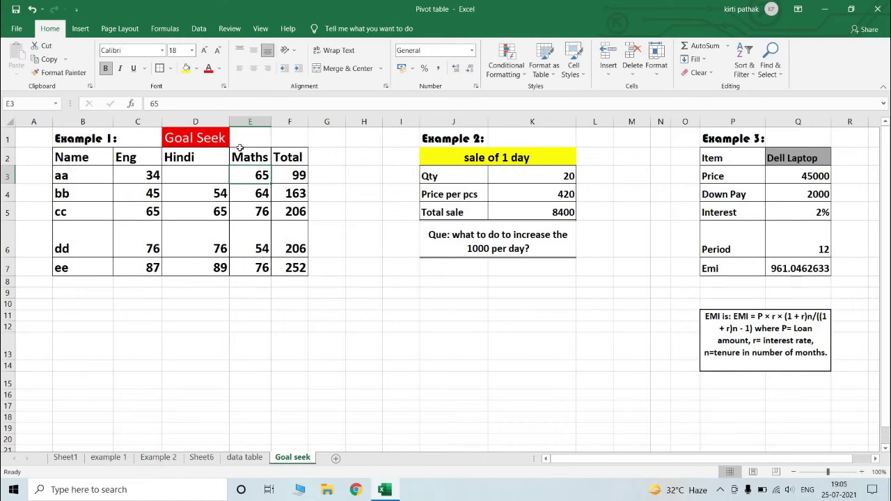
click(298, 175)
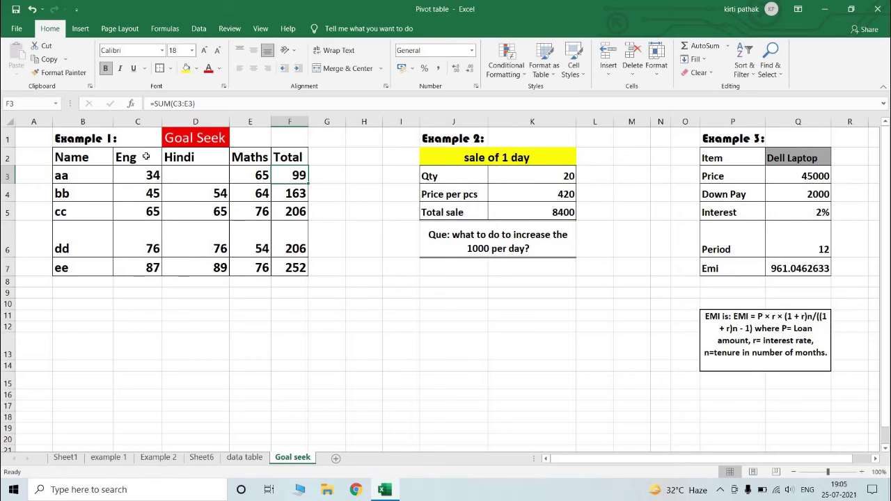
click(325, 171)
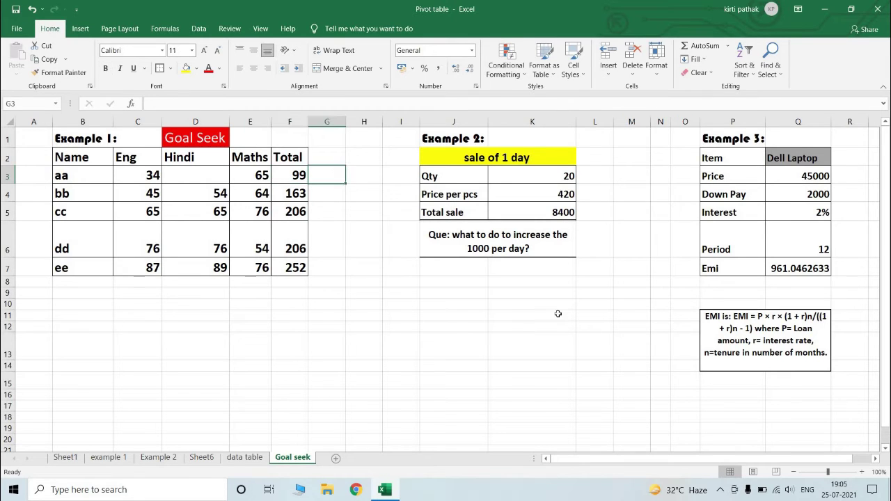
text(=)
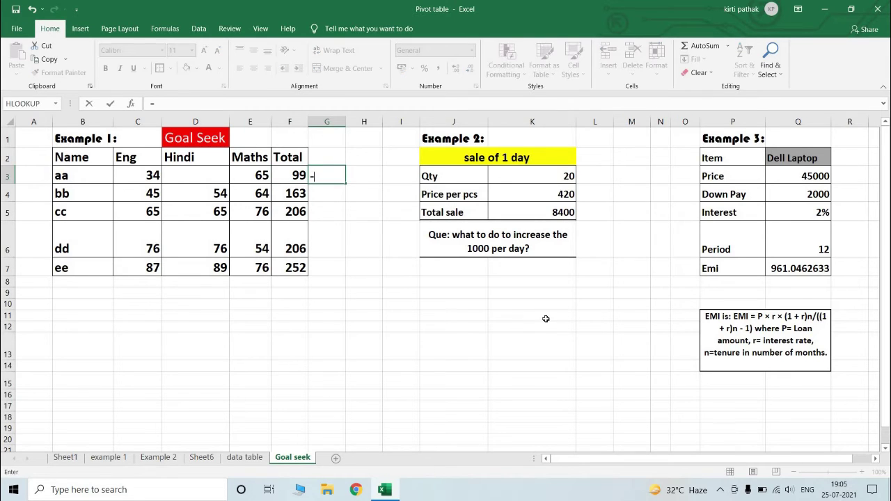
click(287, 175)
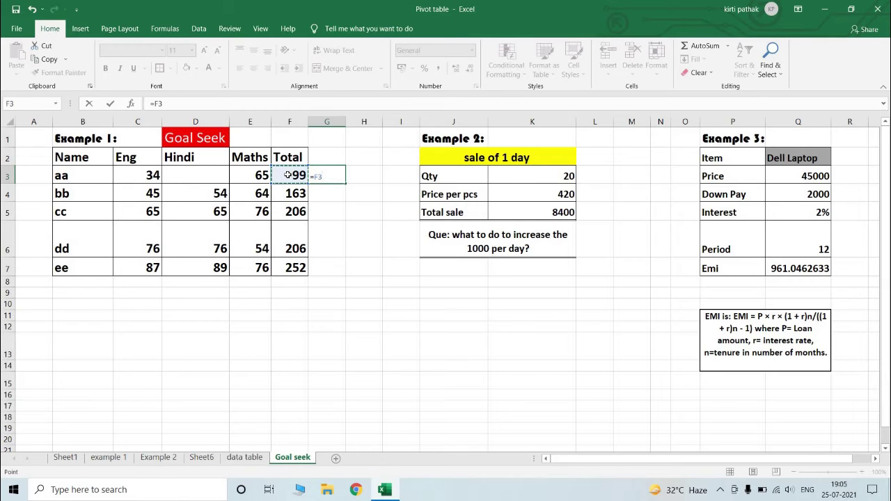
text(/3)
key(Return)
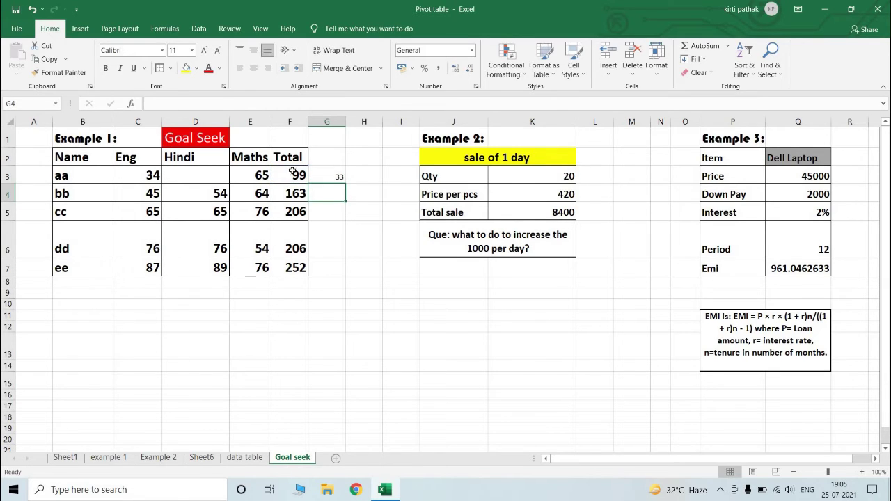
click(334, 179)
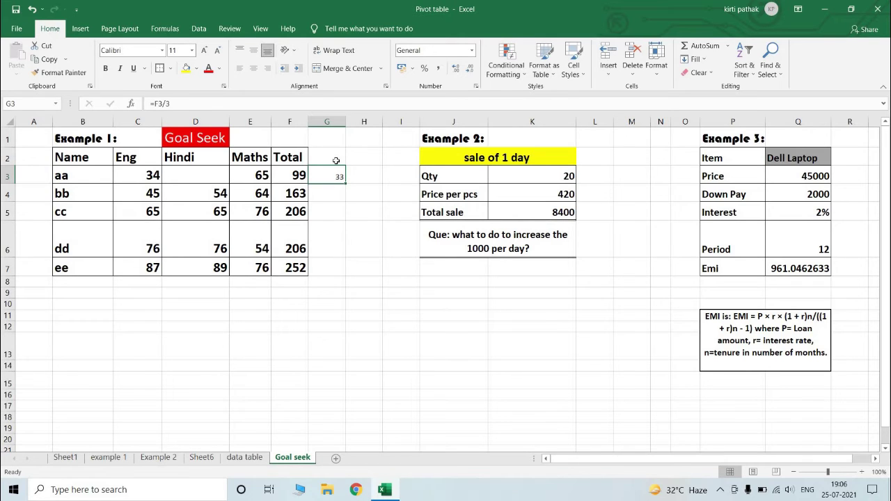
click(286, 173)
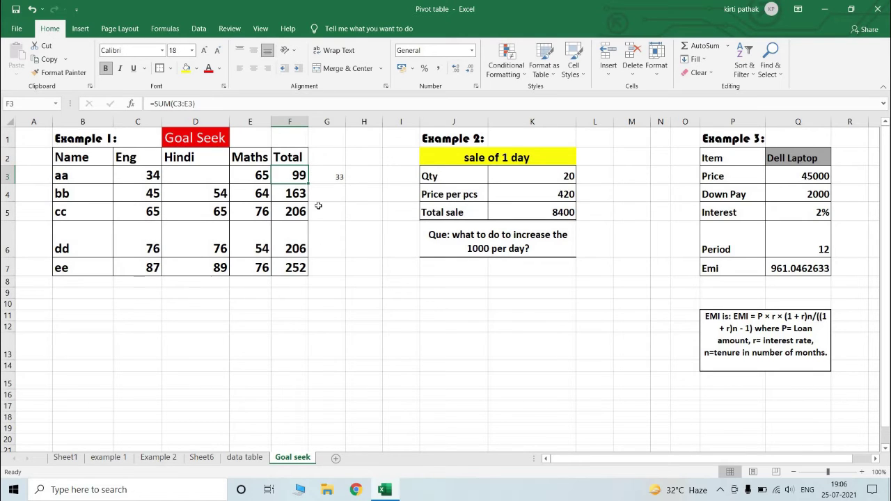
click(349, 206)
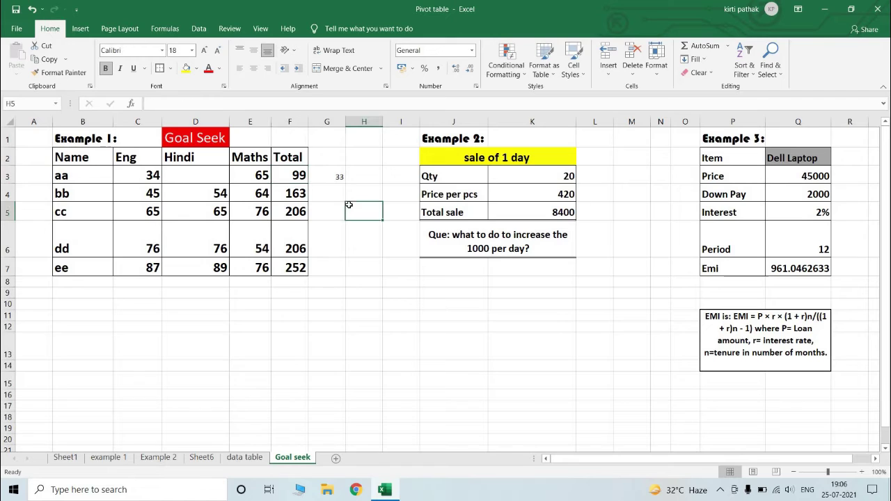
Use Goal Seek to bring aa's Total in F3 to 150 by changing the Hindi mark in D3, and accept the solution.
click(299, 179)
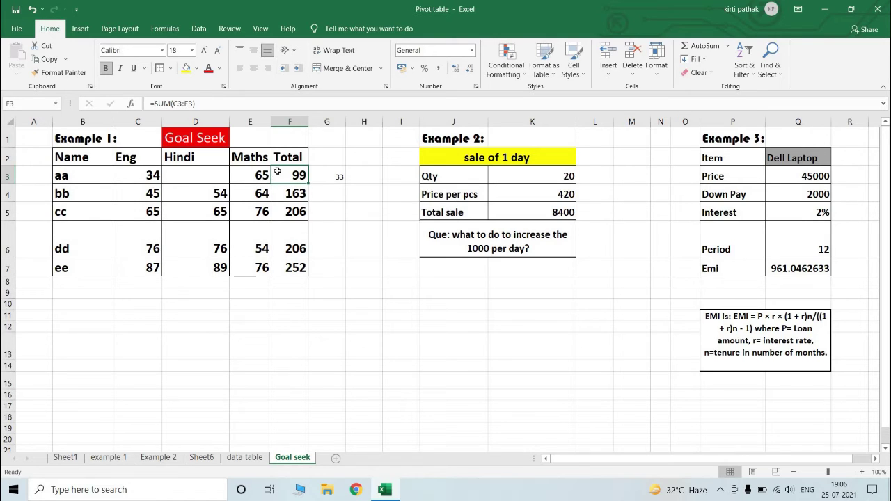
click(199, 29)
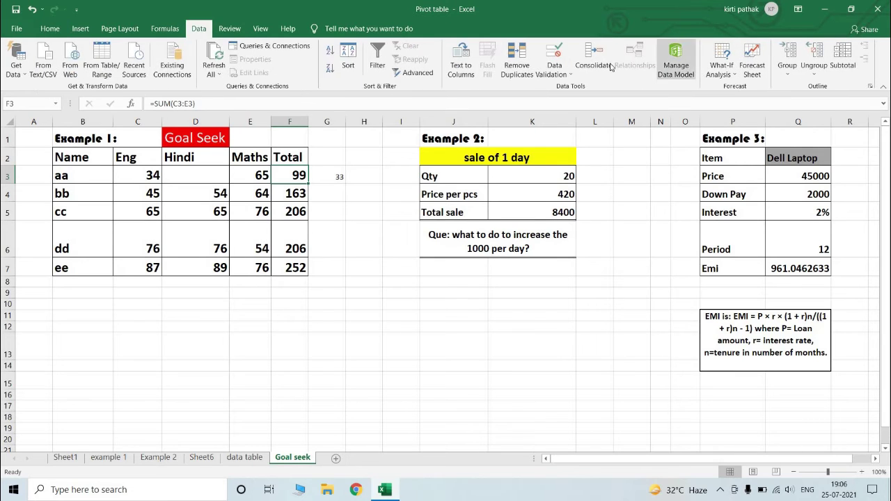
click(721, 70)
click(740, 103)
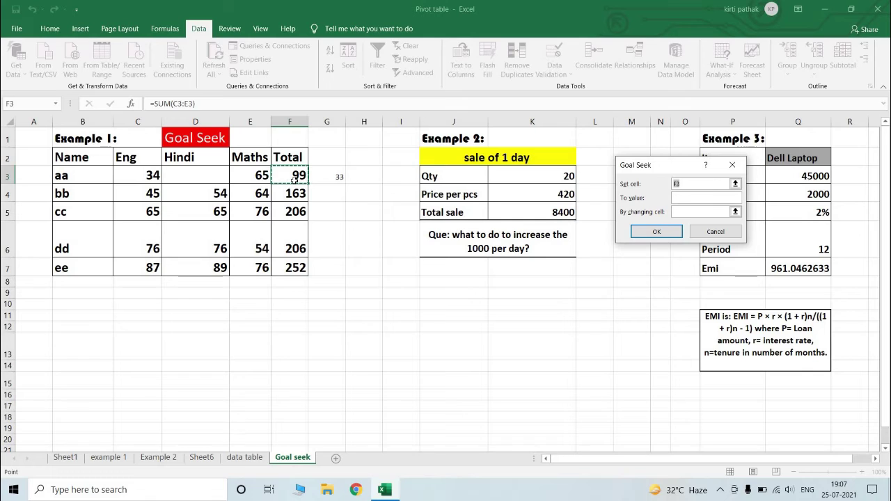
click(684, 198)
text(150)
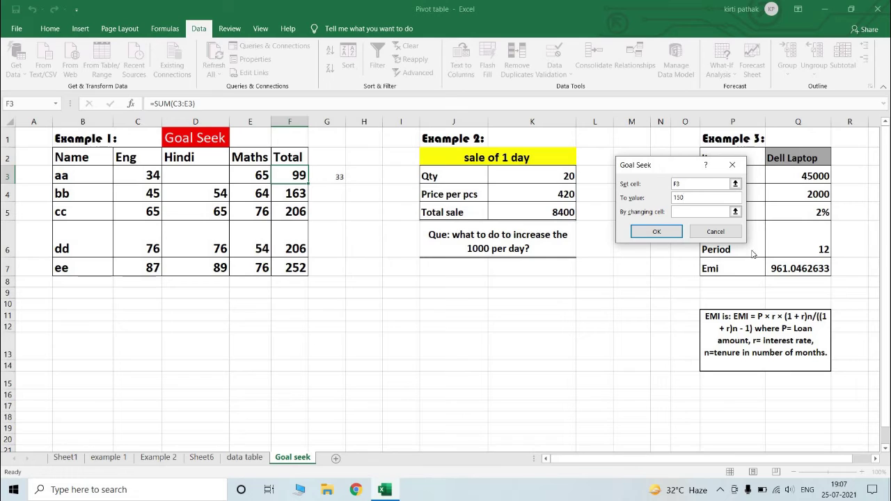
click(723, 212)
click(211, 174)
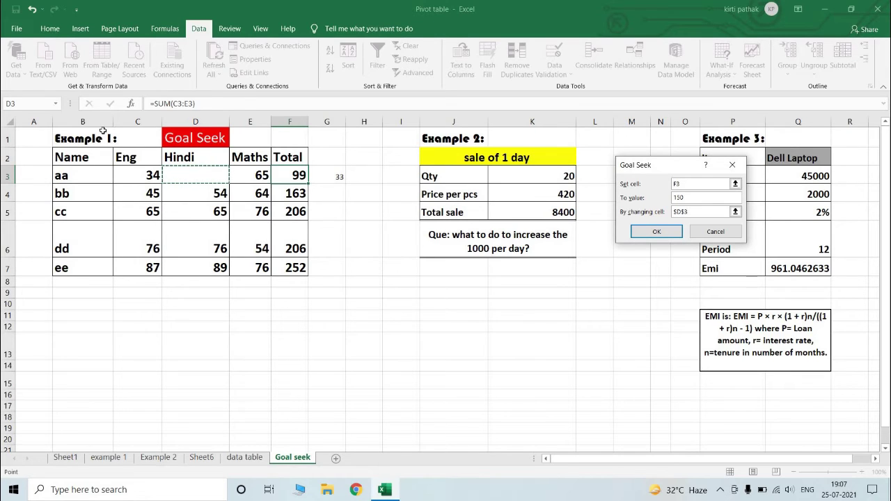
click(647, 230)
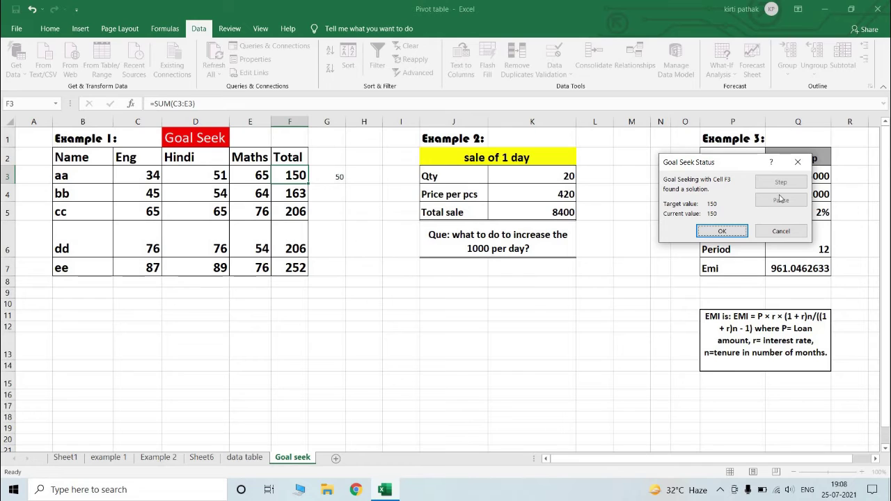
click(735, 232)
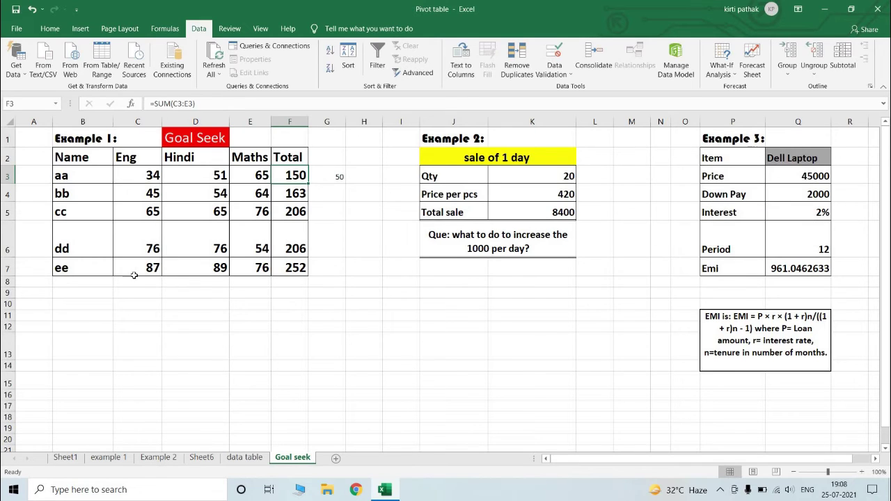
Use Goal Seek to bring ee's Total in F7 to 258 by changing the Eng mark in C7, and accept the solution.
click(302, 269)
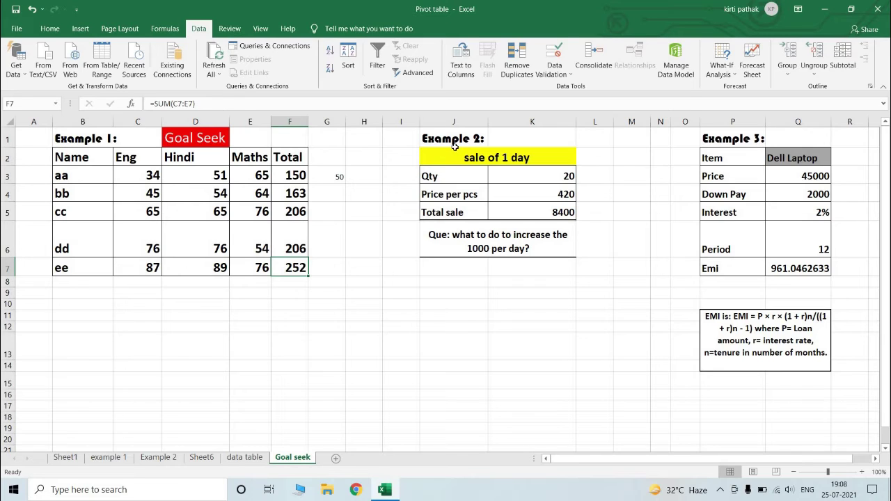
click(721, 66)
click(752, 102)
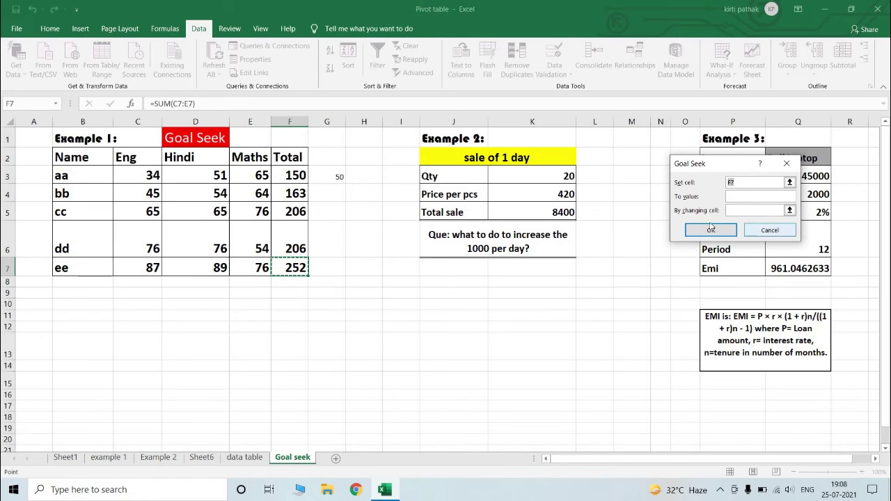
click(736, 196)
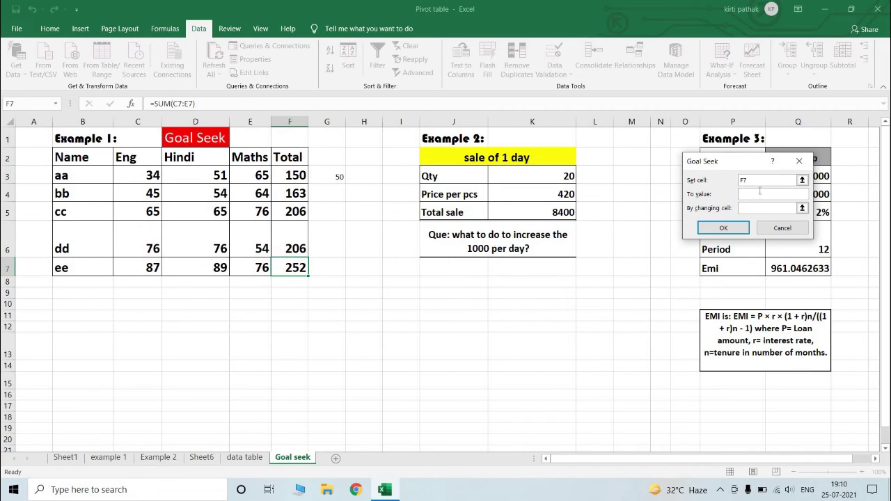
click(759, 194)
text(258)
key(Tab)
click(151, 267)
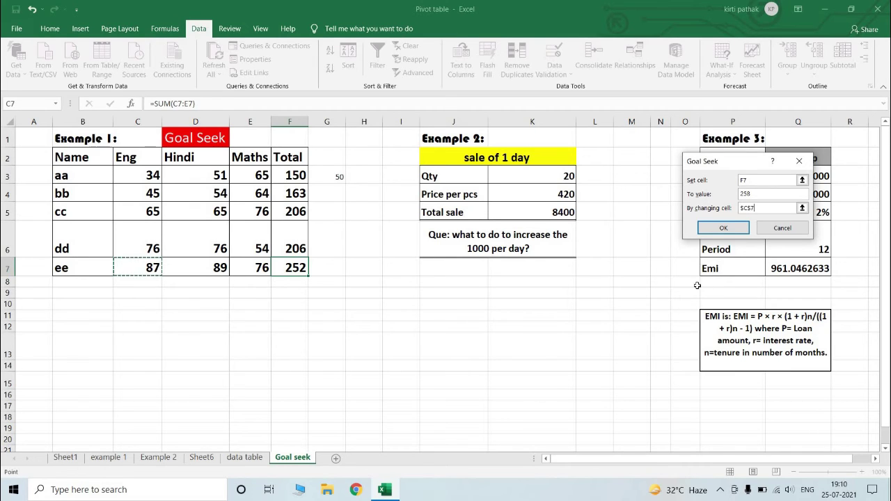
click(721, 233)
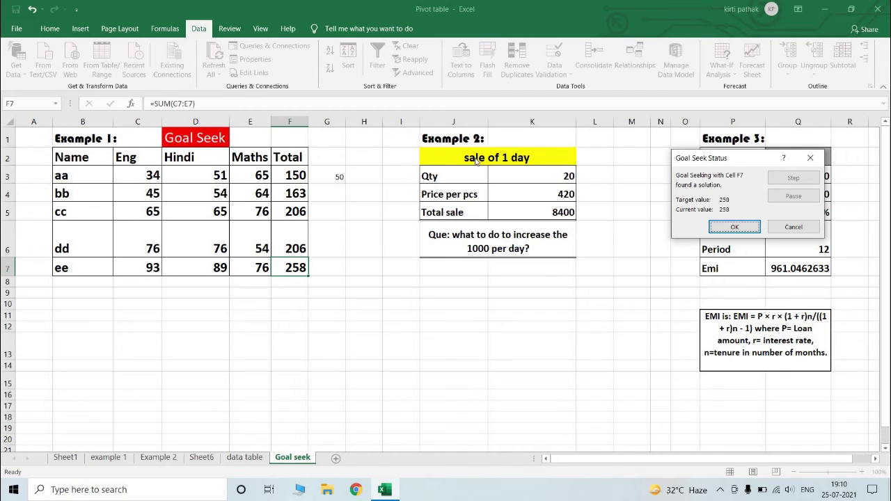
click(738, 228)
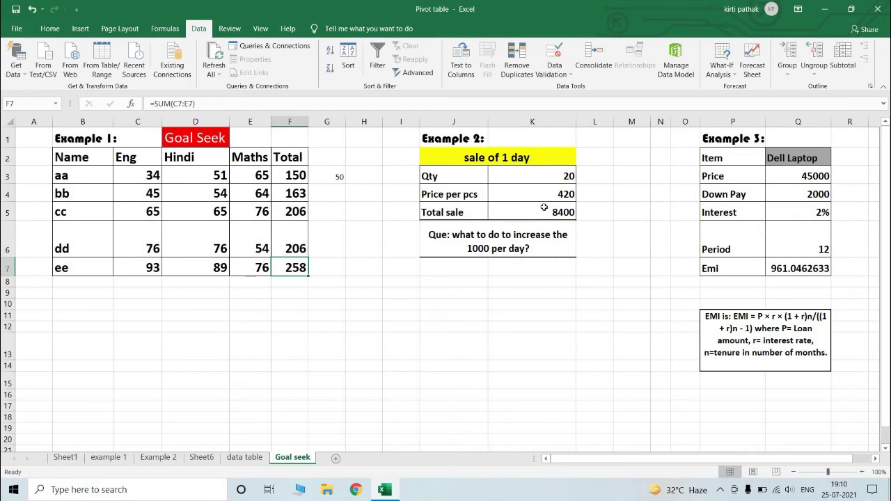
Review the Example 2 sale question and compare the Total sale formula in K5 with the quantity and price cells it multiplies.
click(501, 158)
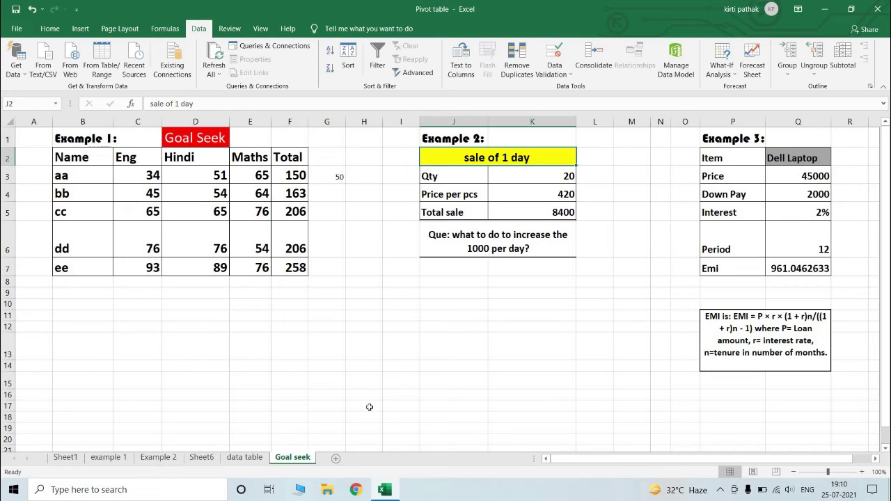
click(490, 239)
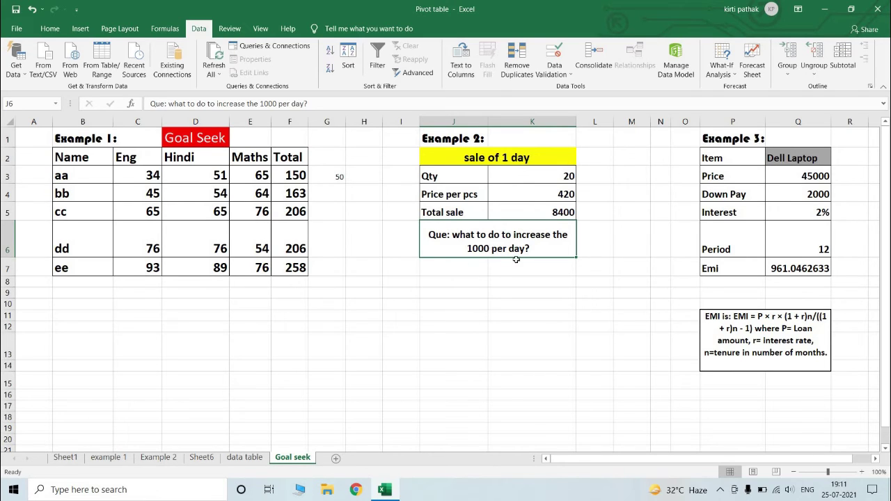
click(549, 213)
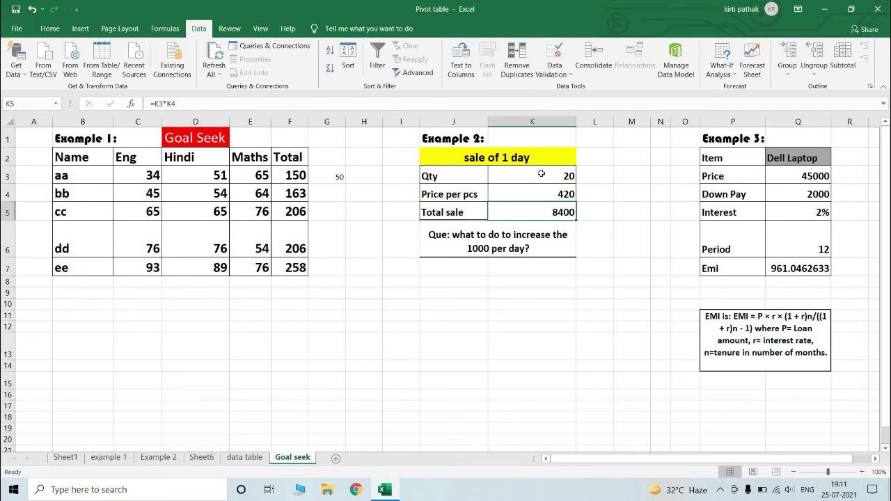
click(553, 192)
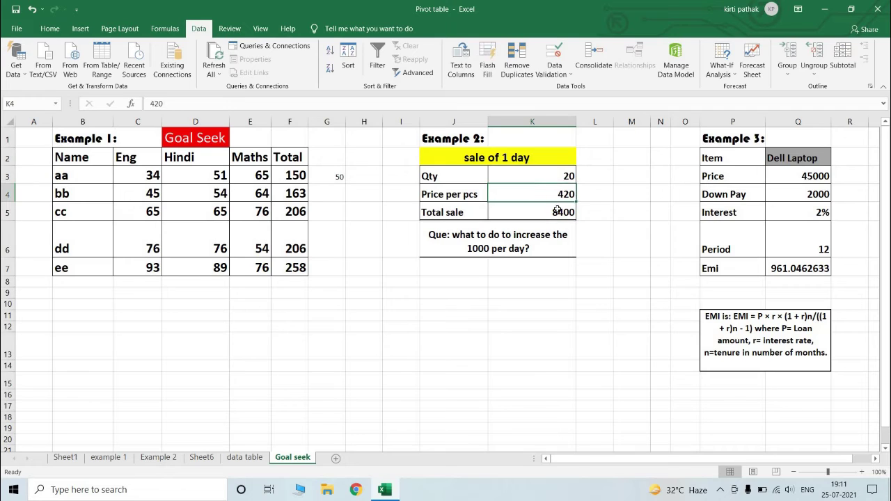
click(557, 216)
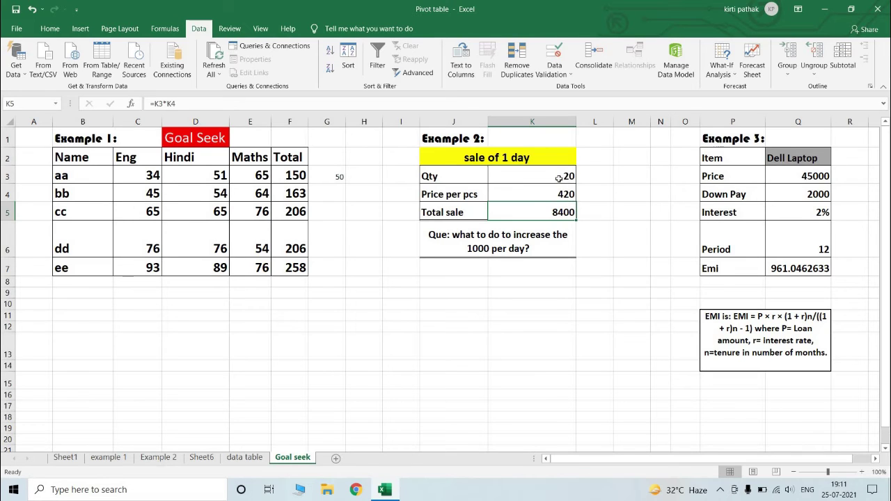
click(558, 178)
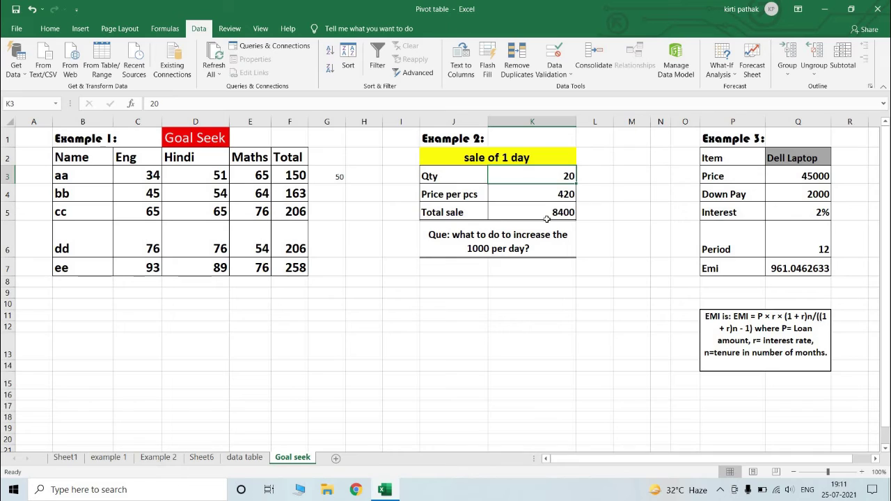
Use Goal Seek to bring Total sale in K5 to 1000 by changing Price per pcs in K4, and accept the solution.
click(550, 210)
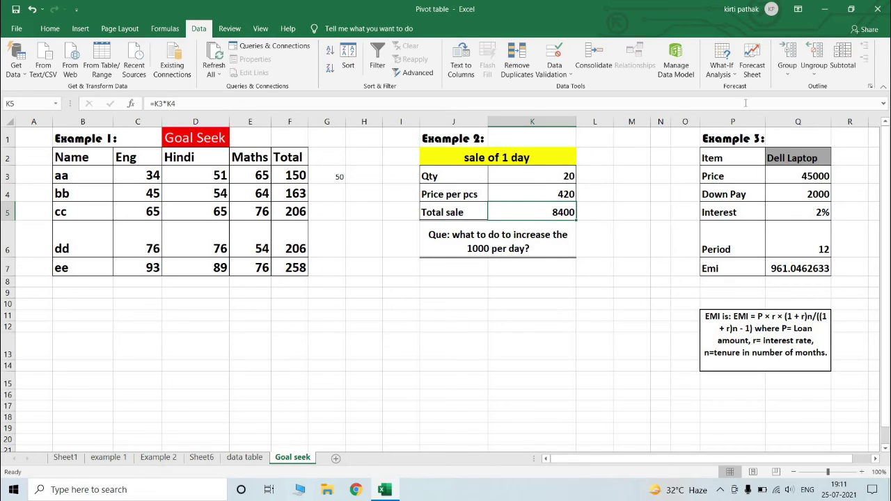
click(721, 64)
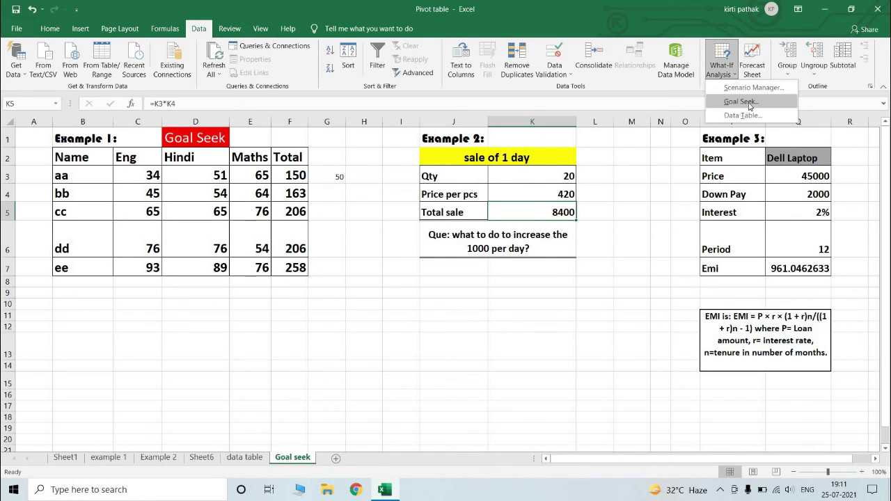
click(742, 101)
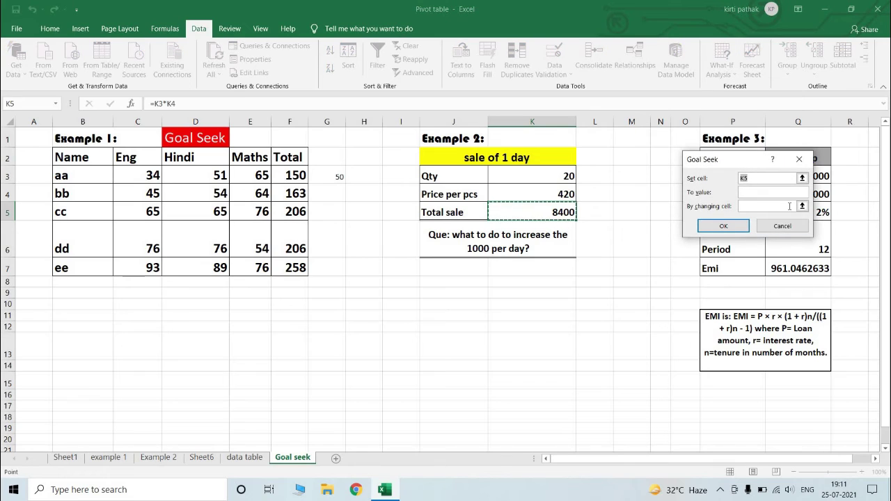
click(753, 193)
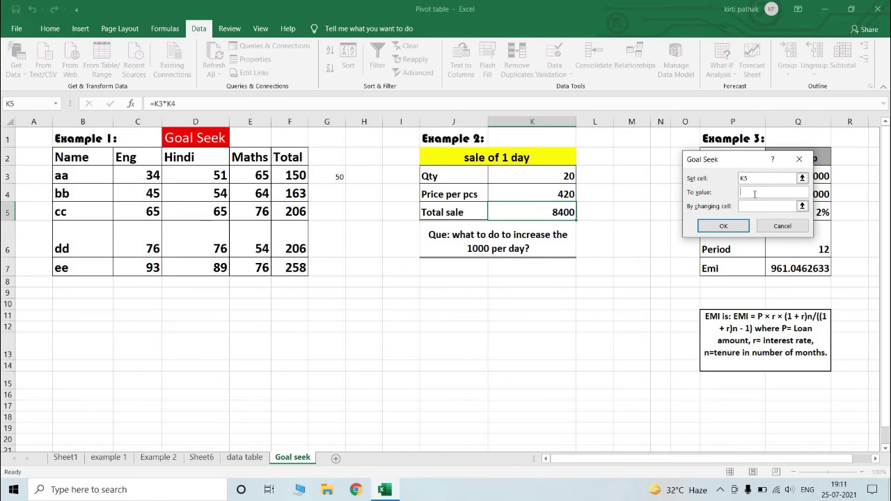
text(1000)
click(754, 203)
click(554, 191)
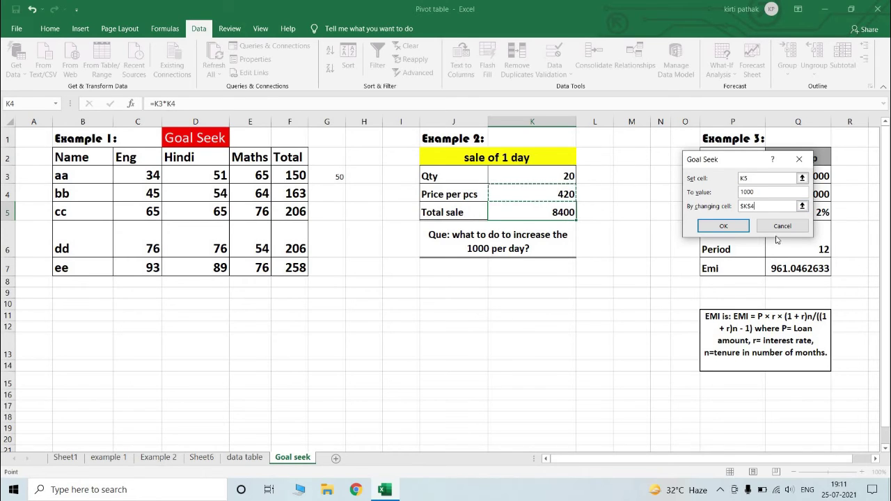
click(722, 227)
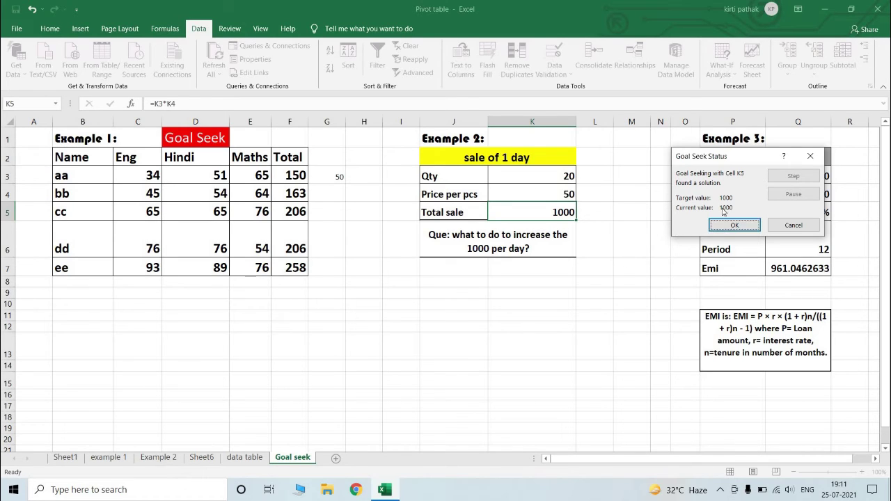
click(734, 226)
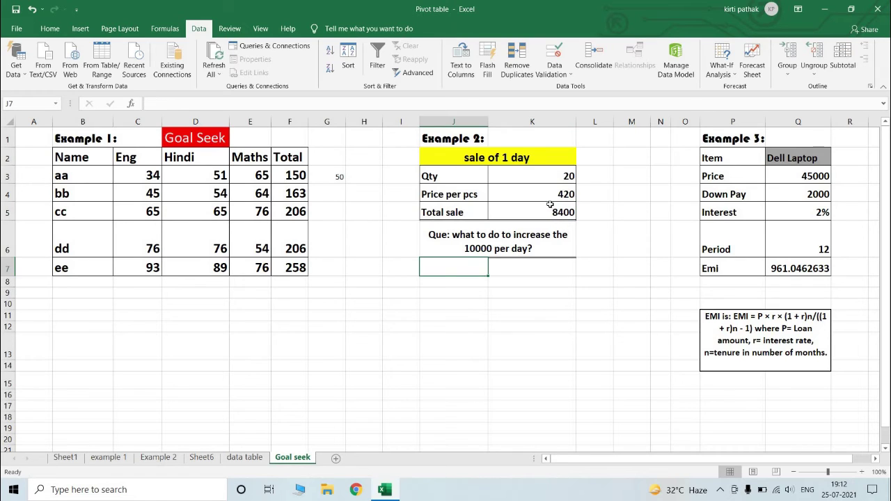
Use Goal Seek to bring Total sale in K5 to 10000 by changing Price per pcs in K4, accept the solution, and undo it.
click(550, 204)
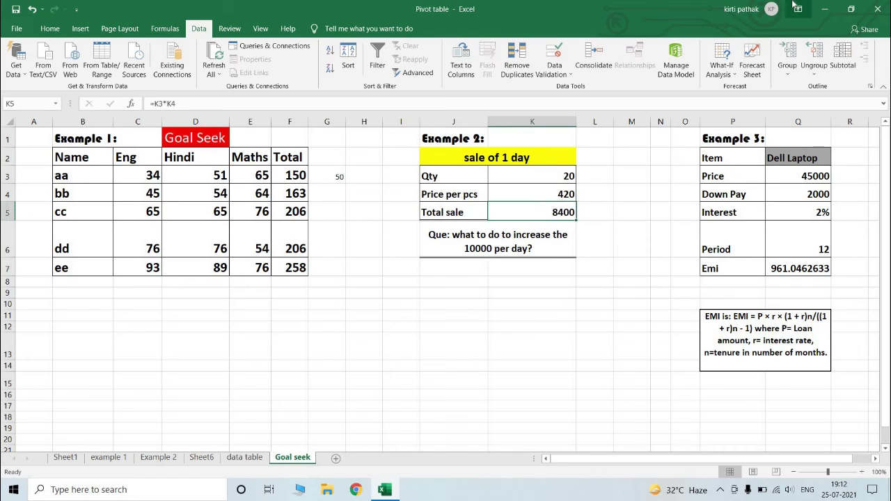
click(722, 69)
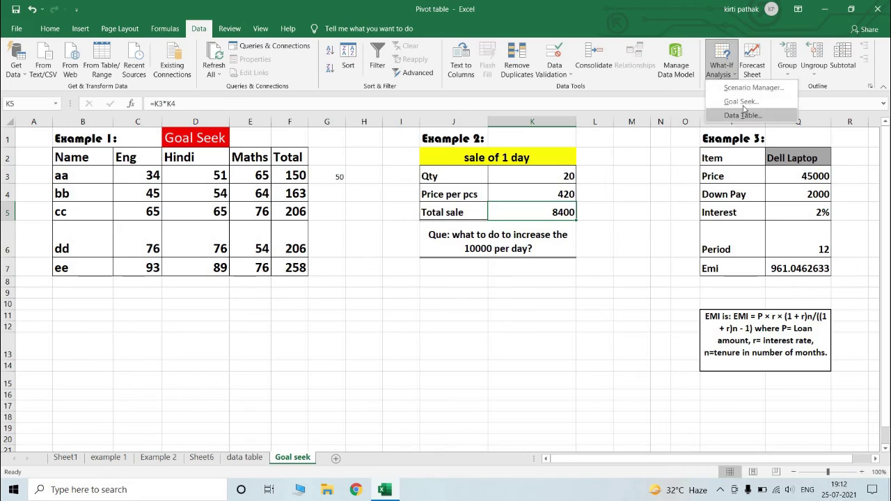
click(742, 101)
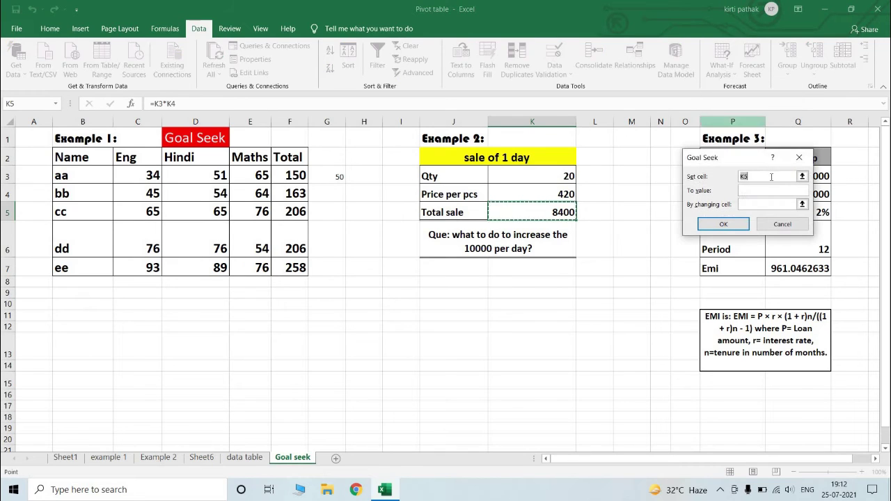
click(748, 189)
text(10000)
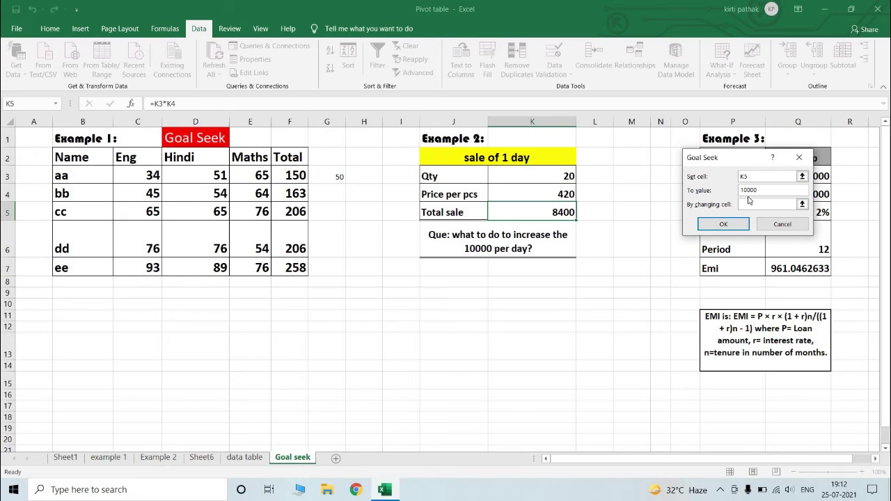
click(748, 203)
click(532, 193)
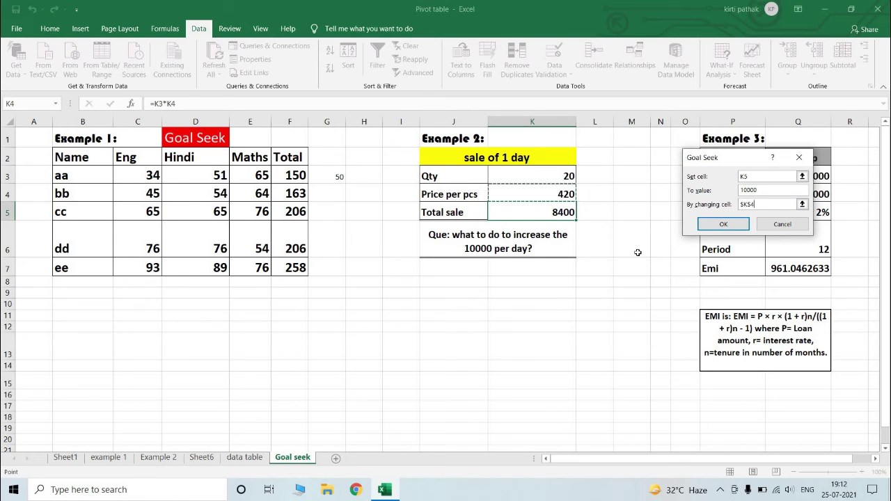
click(726, 224)
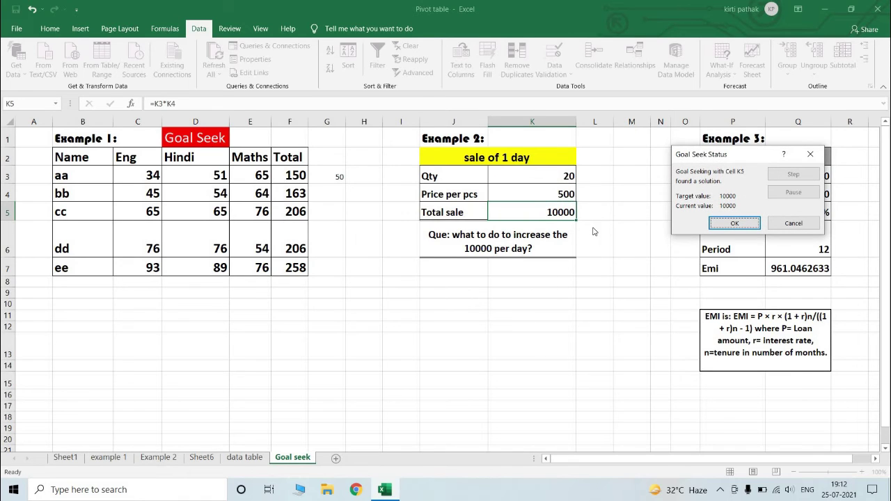
click(734, 223)
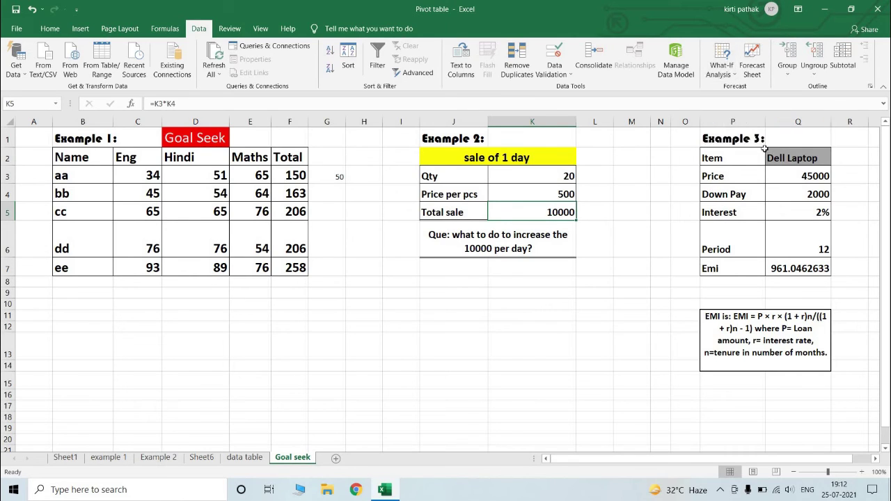
key(ctrl+z)
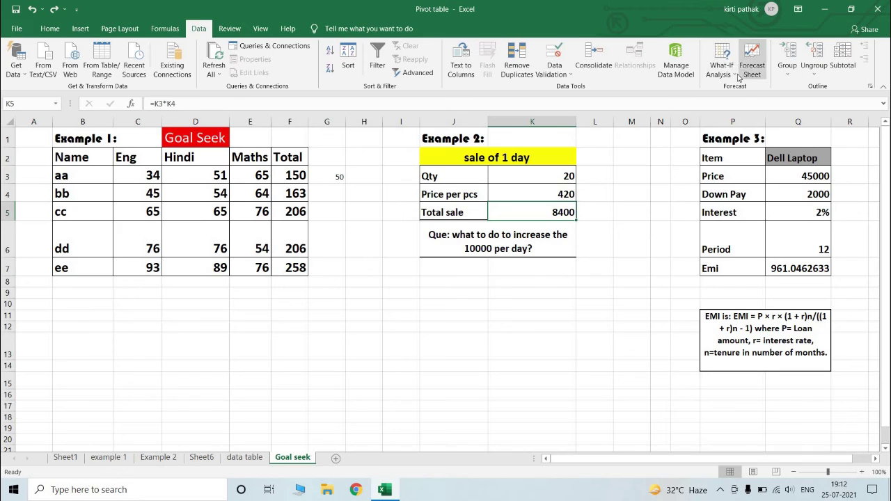
Use Goal Seek to bring Total sale in K5 to 10000 by changing Qty in K3, and accept the solution.
click(727, 73)
click(754, 104)
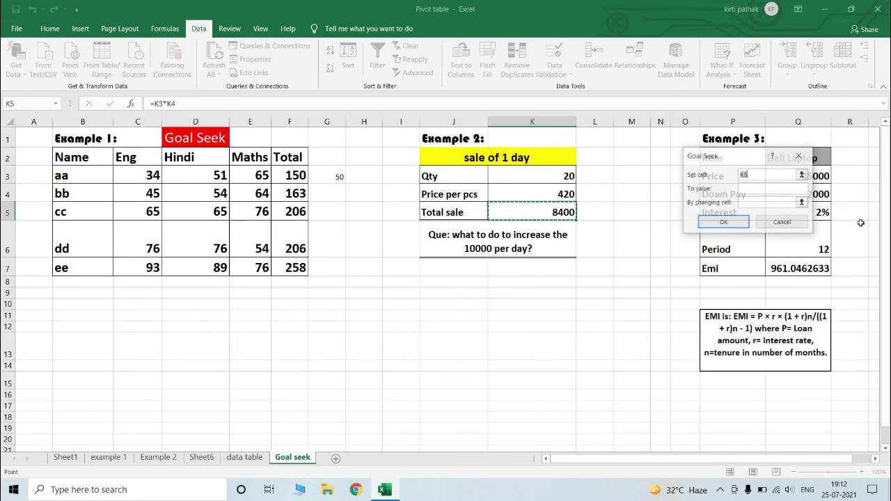
click(754, 190)
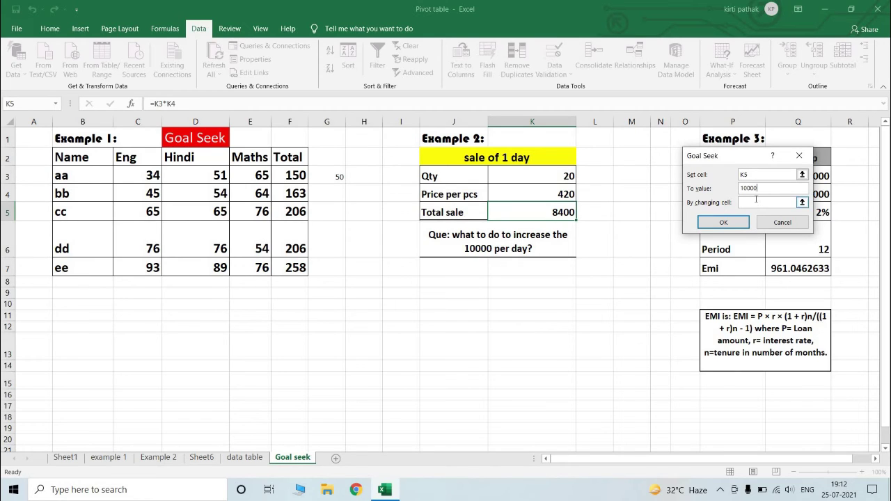
click(757, 202)
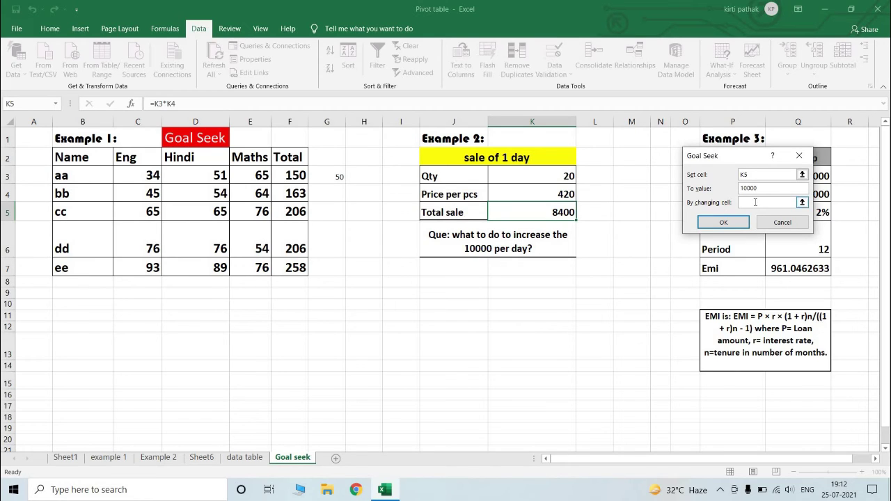
click(517, 172)
click(721, 222)
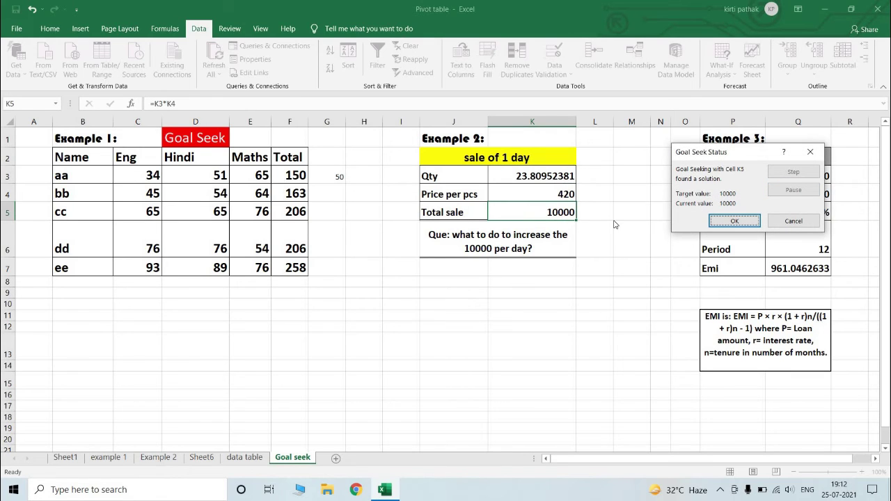
click(752, 221)
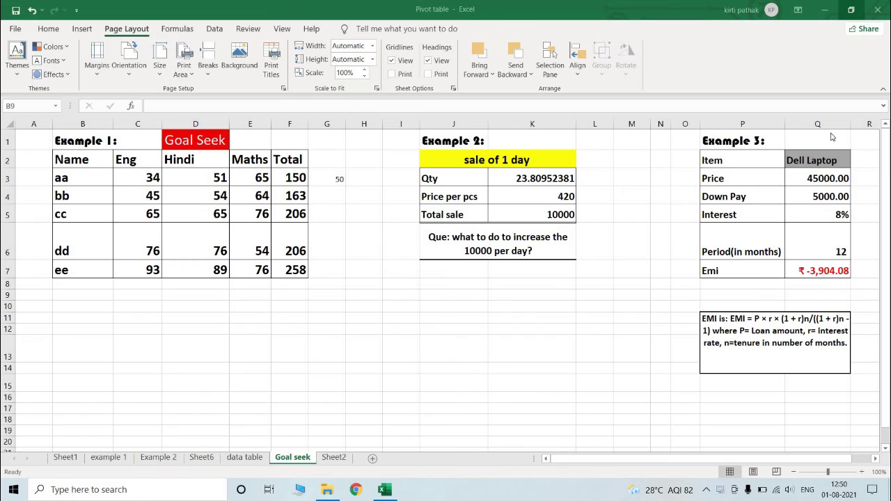
Review the Example 3 Dell Laptop loan period, the EMI formula note below the table, and the PMT formula in Emi cell Q7.
click(815, 165)
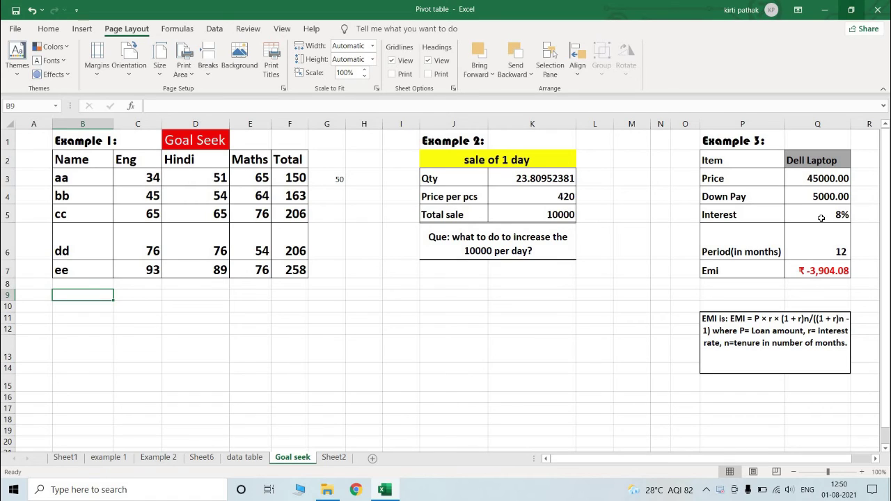
click(829, 245)
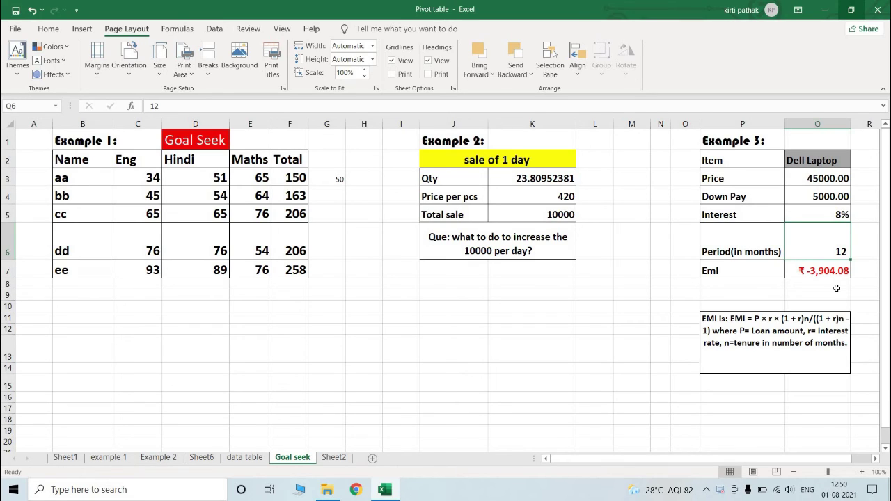
click(751, 357)
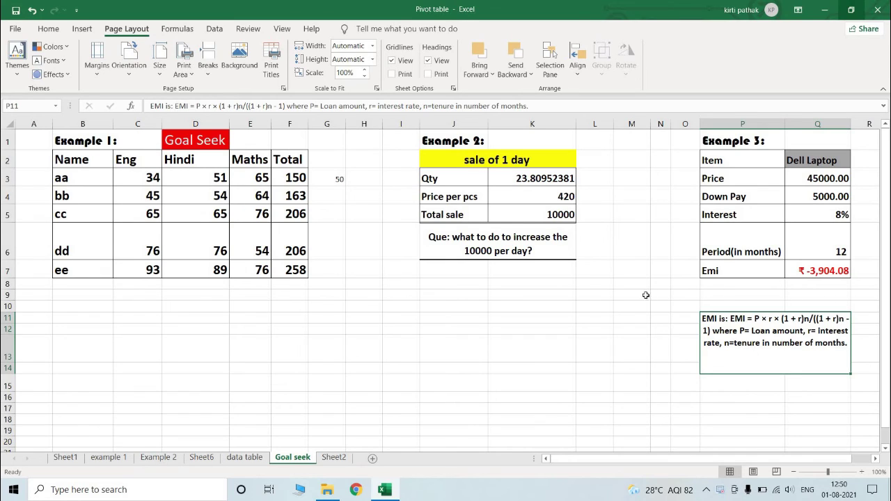
click(841, 268)
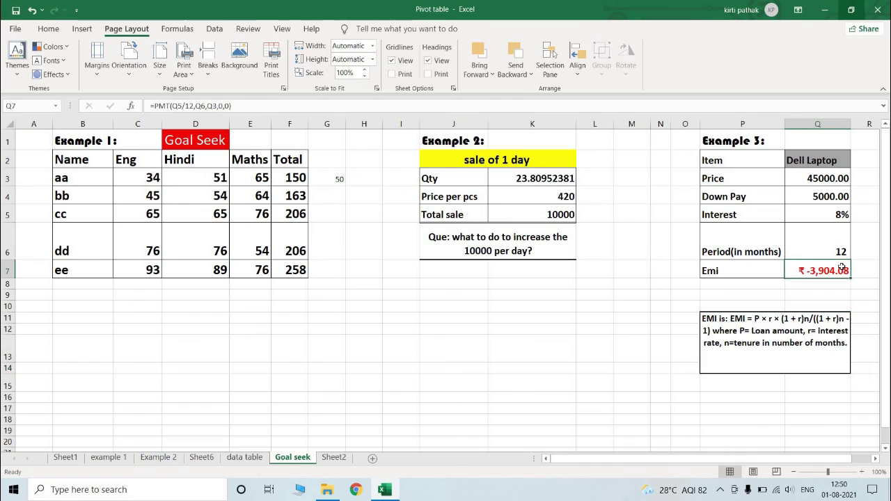
Open the Emi formula in Q7 for editing and delete all its arguments, leaving only =PMT(.
double_click(814, 270)
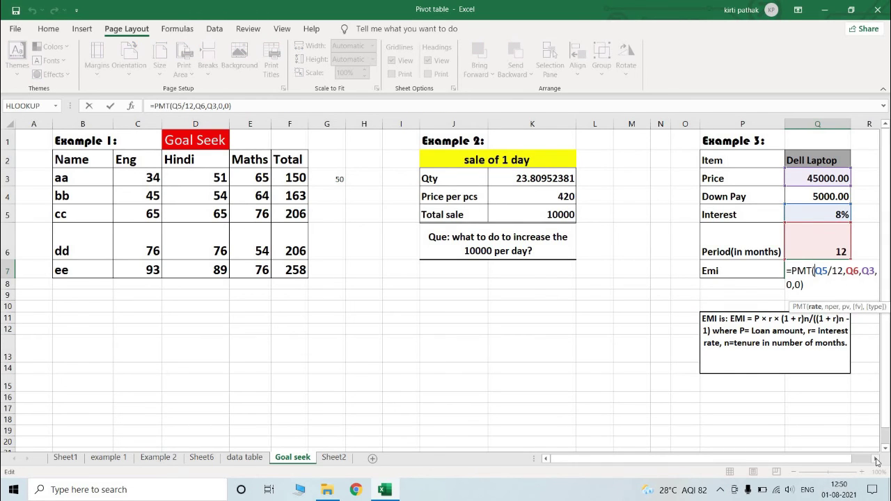
drag(876, 462, 867, 456)
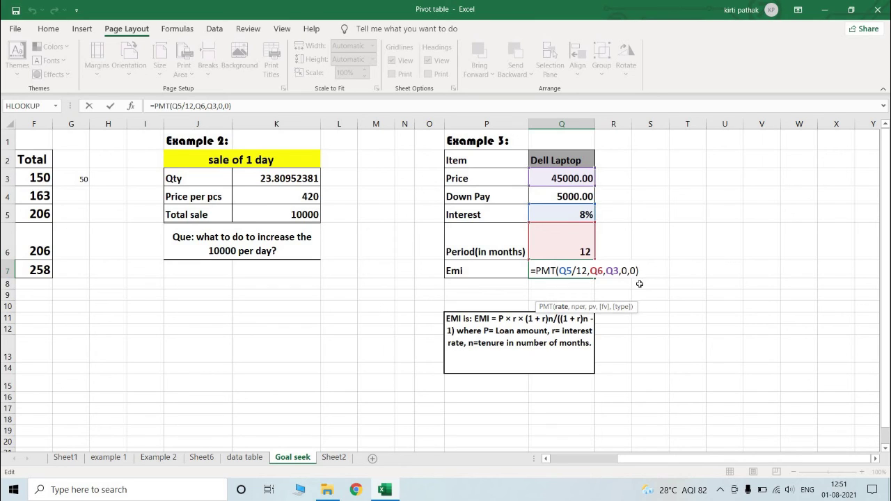
key(BackSpace)
key(BackSpace)
key(BackSpace)
key(BackSpace)
key(BackSpace)
key(BackSpace)
key(BackSpace)
key(BackSpace)
key(BackSpace)
key(BackSpace)
key(BackSpace)
key(BackSpace)
key(BackSpace)
key(BackSpace)
key(BackSpace)
key(BackSpace)
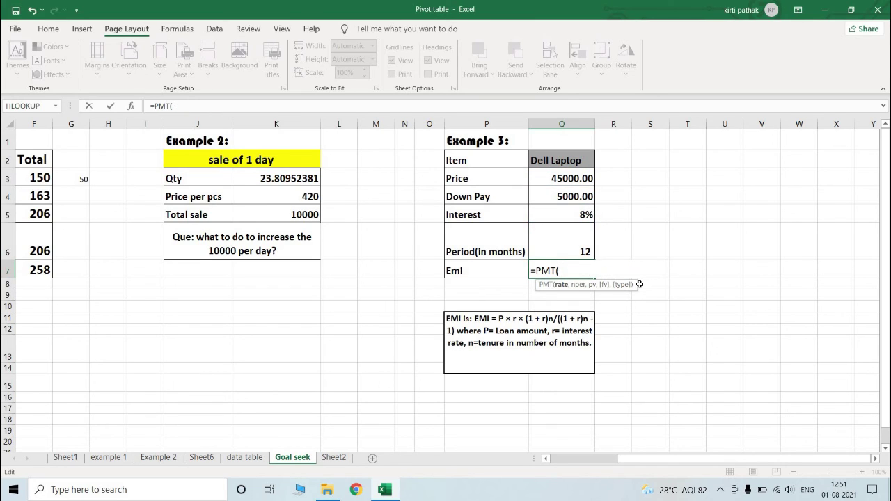
Enter Q5/12 as the rate and Q6 as the number of periods in the PMT formula in Emi cell Q7.
click(558, 213)
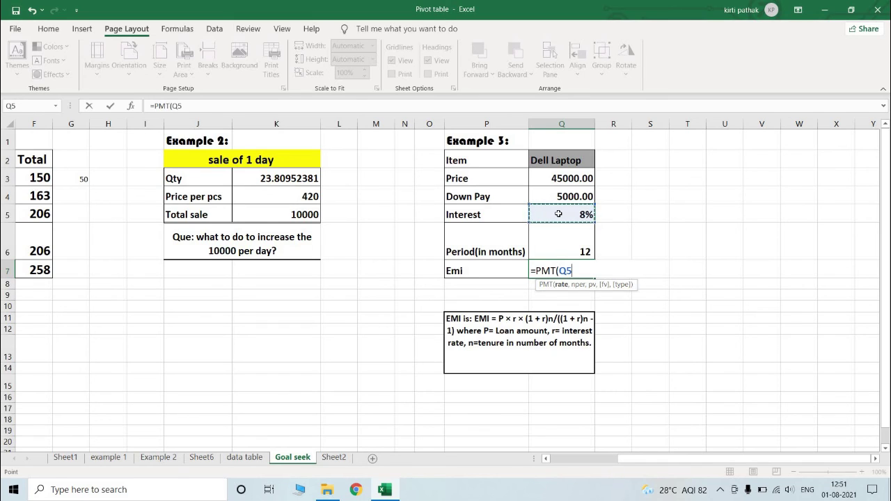
text(,)
click(568, 243)
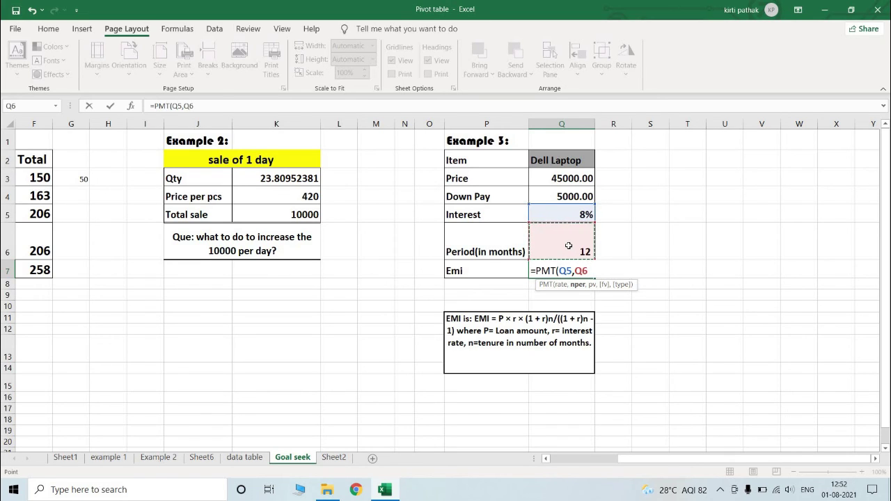
text(,)
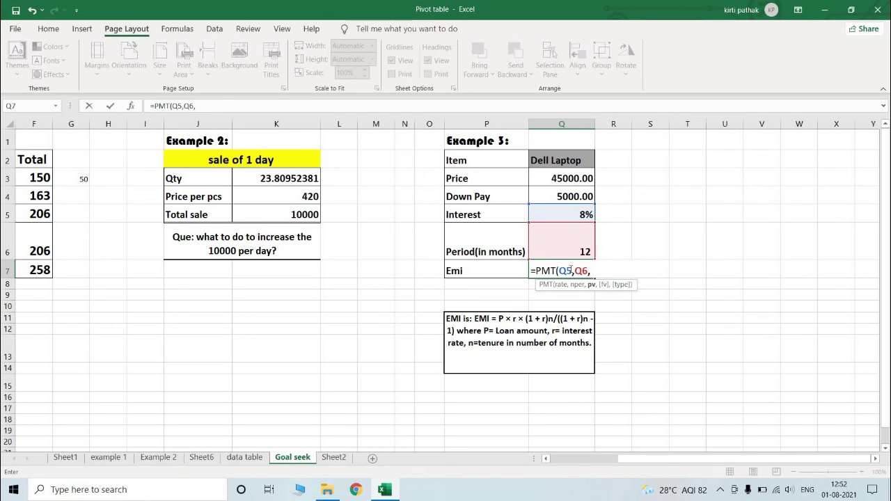
click(570, 270)
text(/12)
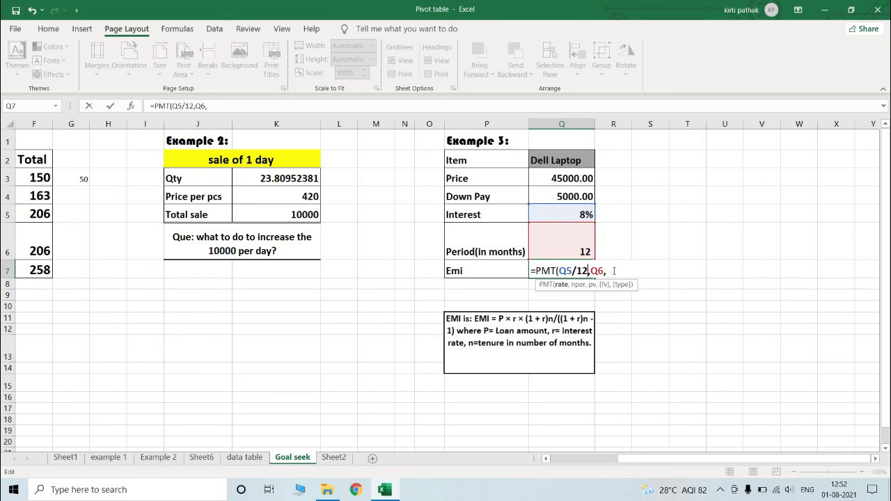
Complete the PMT formula in Q7 with Q3 as the present value, 0 as future value and 0 as type.
click(614, 271)
click(559, 174)
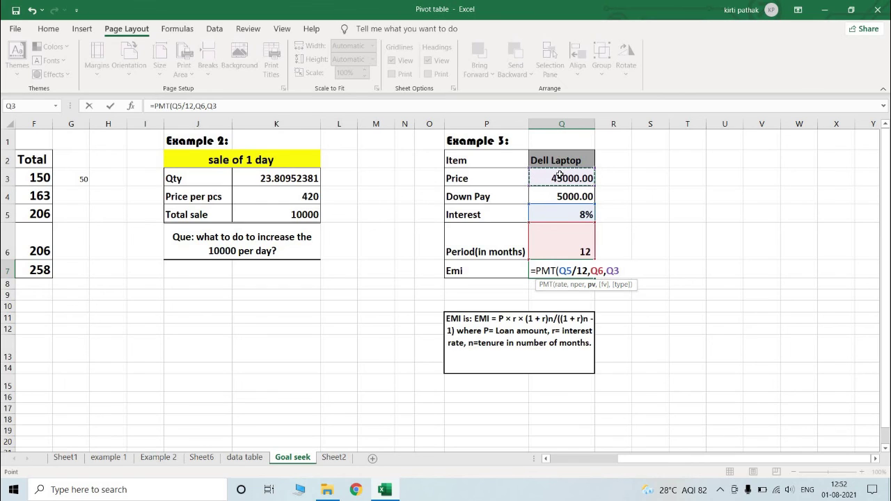
text(,0)
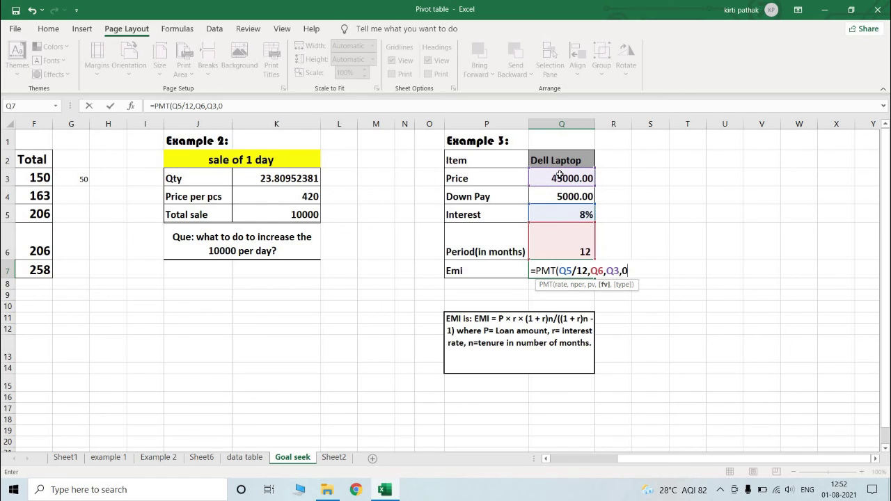
text(,0)
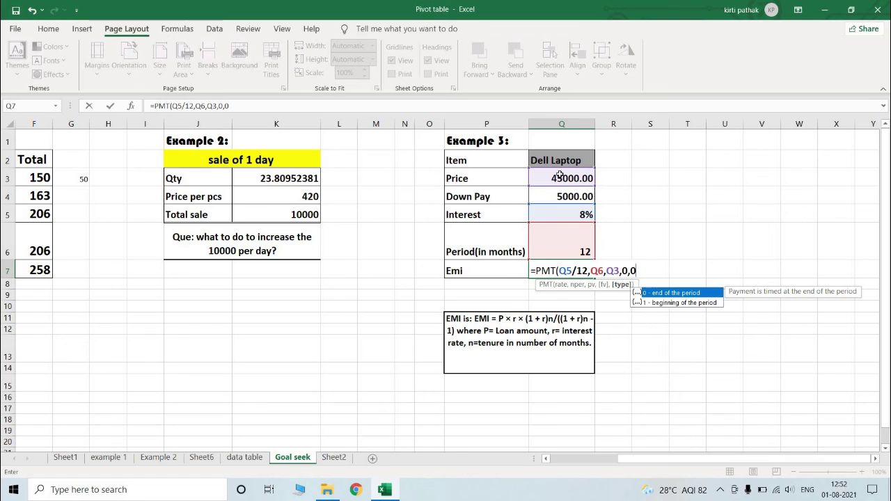
text())
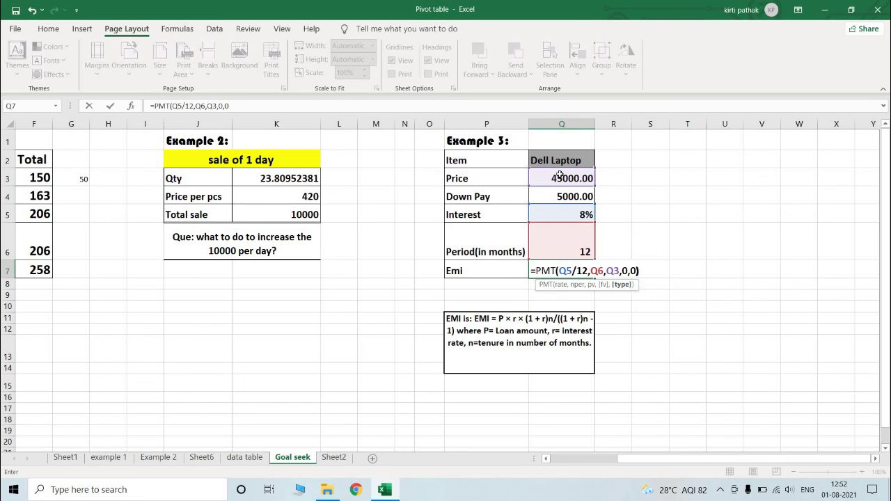
key(Return)
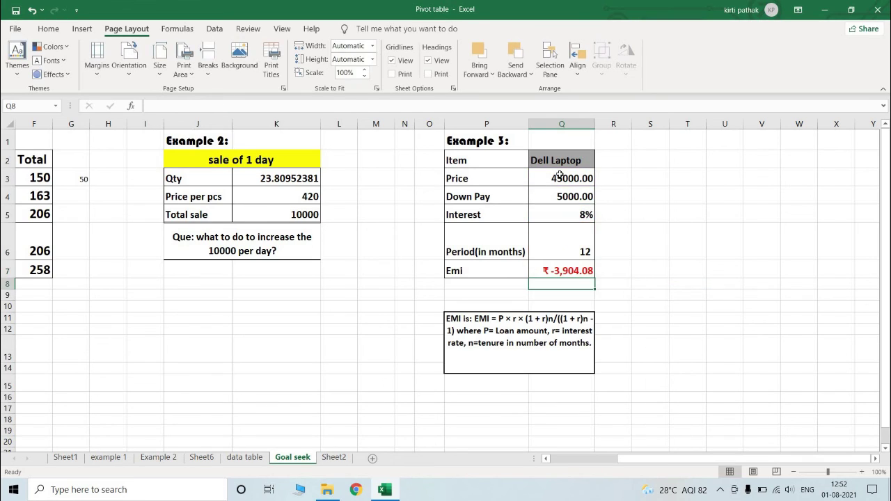
click(686, 279)
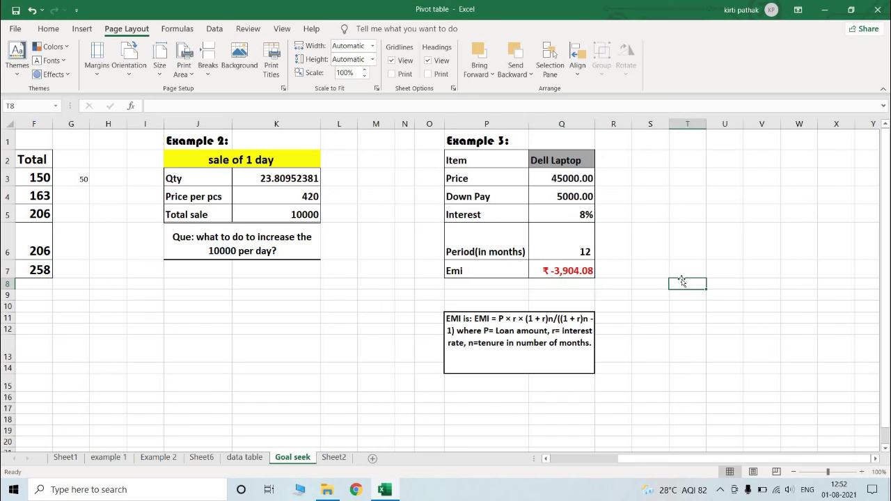
Use Goal Seek to bring Emi in Q7 to -5000 by changing the period in Q6, accept the solution, and inspect Q6.
click(583, 273)
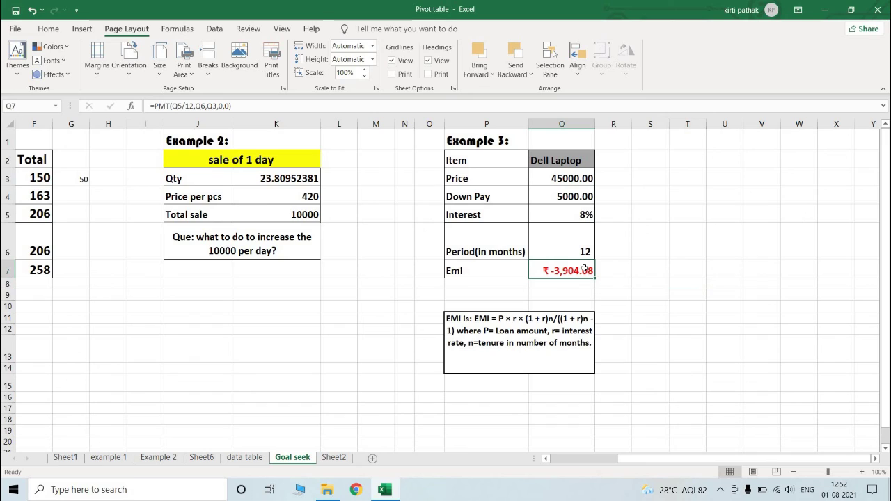
click(214, 28)
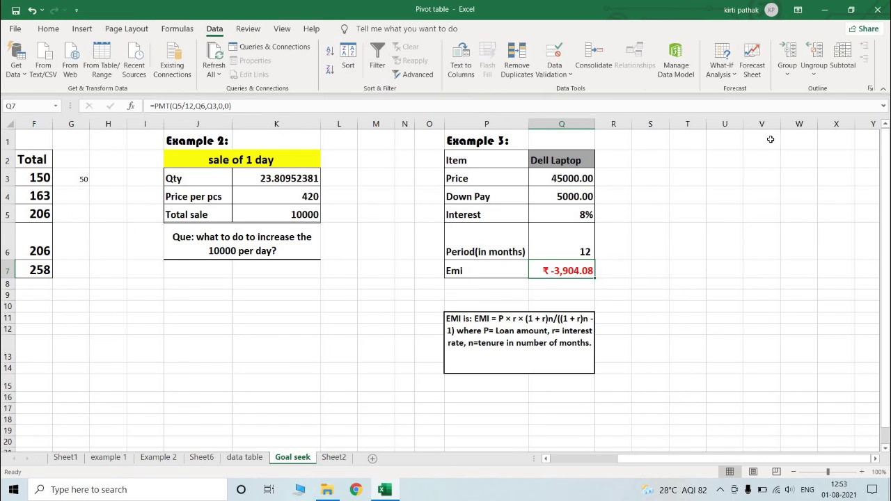
click(717, 72)
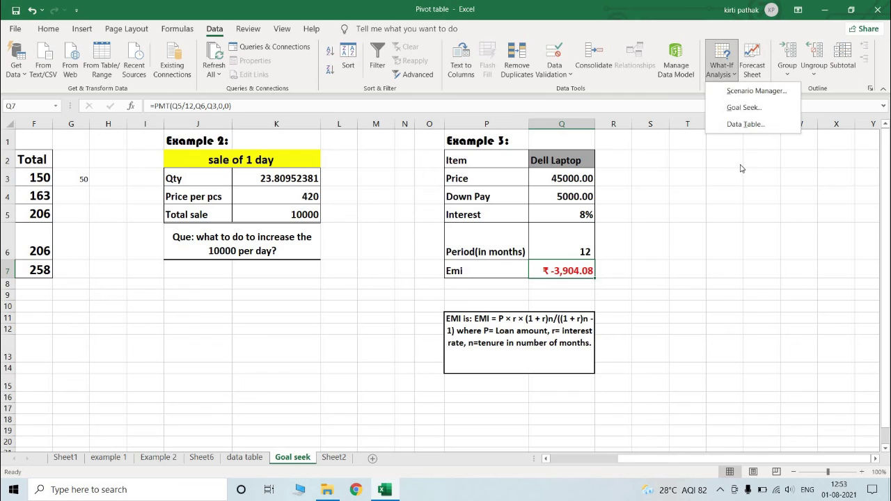
click(742, 110)
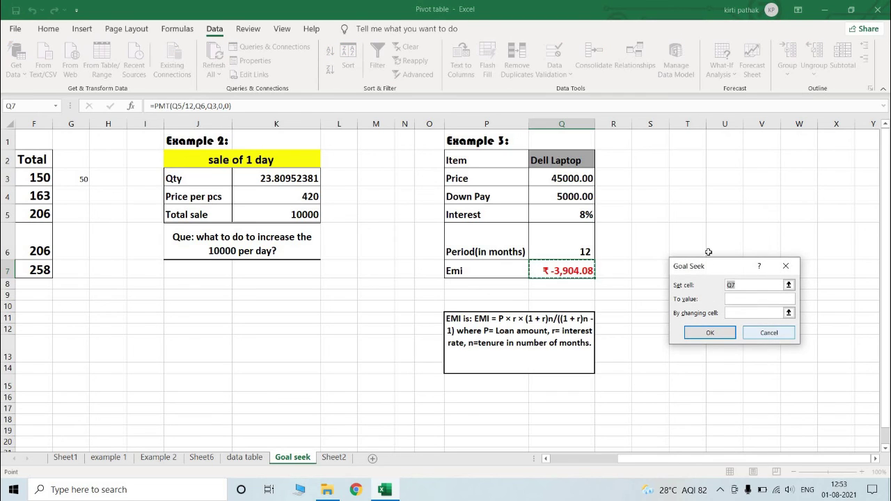
click(742, 299)
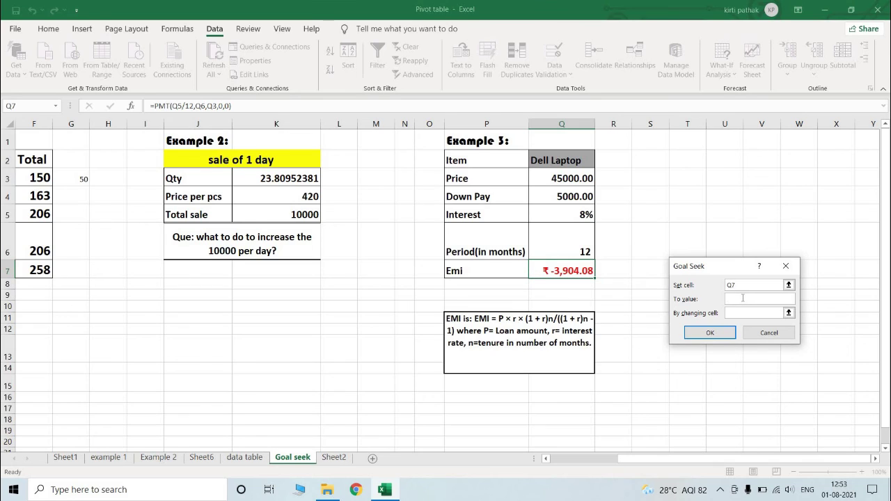
text(-5000)
click(781, 313)
click(588, 244)
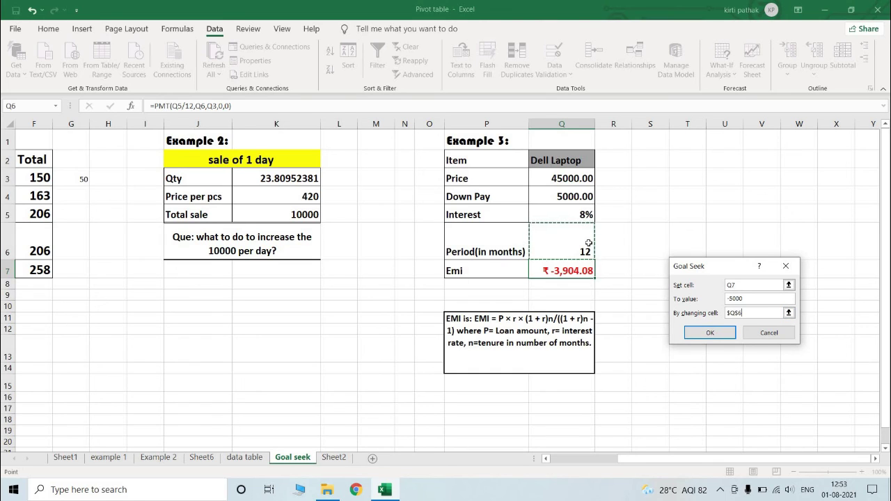
key(Return)
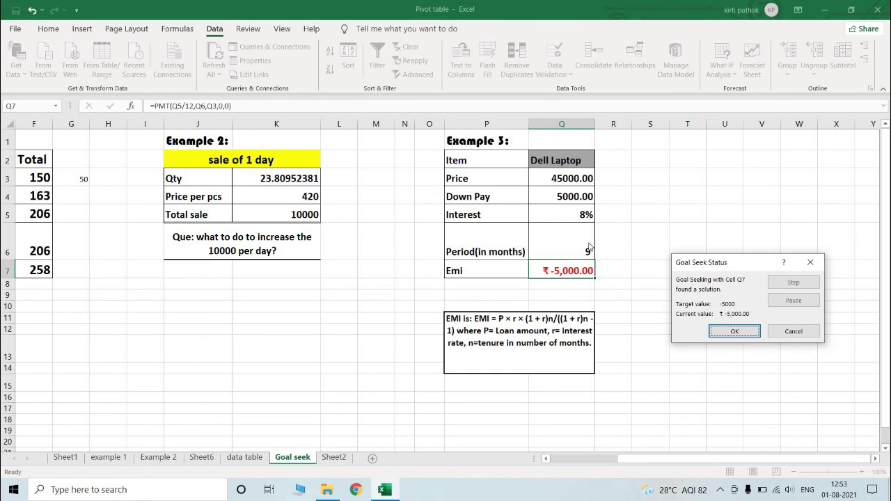
key(Return)
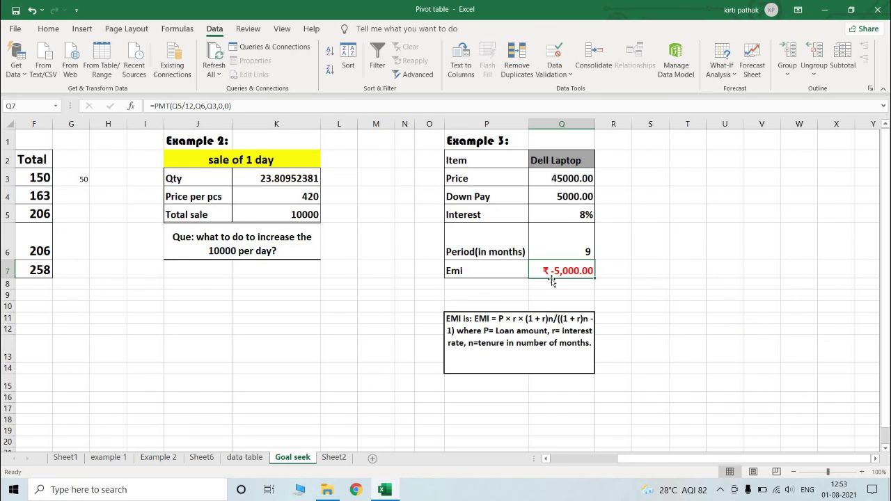
click(578, 240)
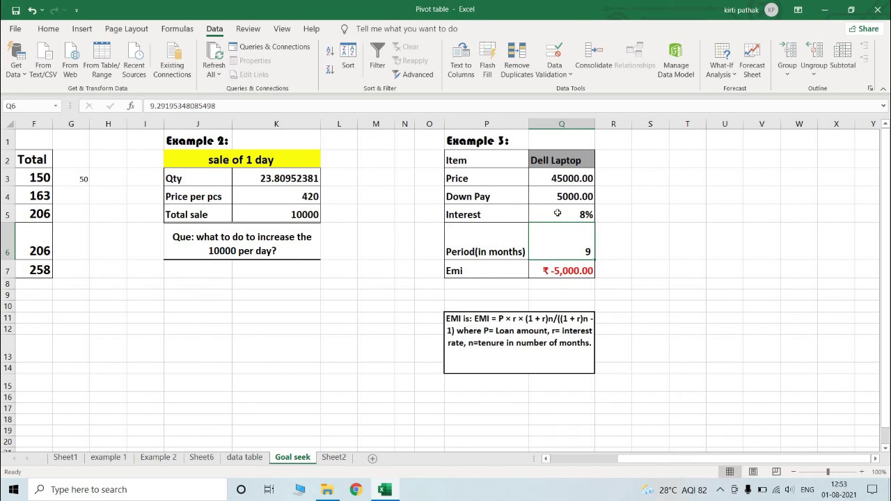
Try Goal Seek to bring Emi in Q7 to -3000 by changing Interest in Q5, and discard the solution.
click(563, 272)
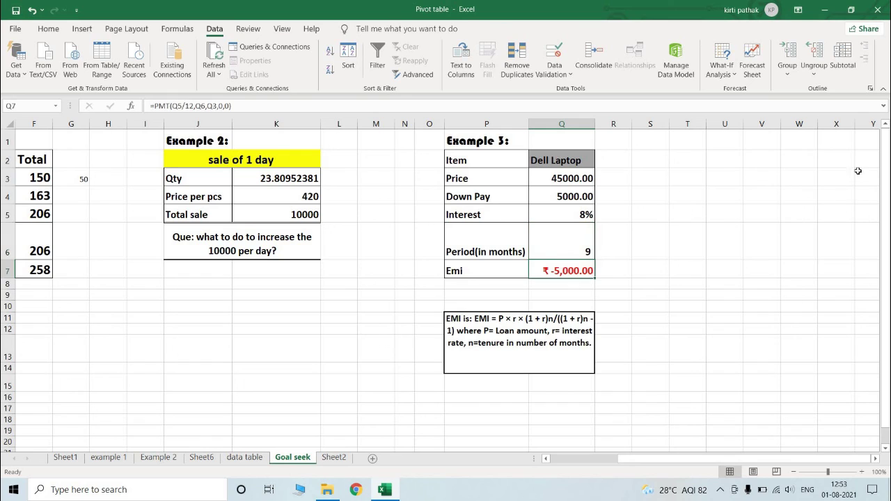
click(720, 70)
click(743, 105)
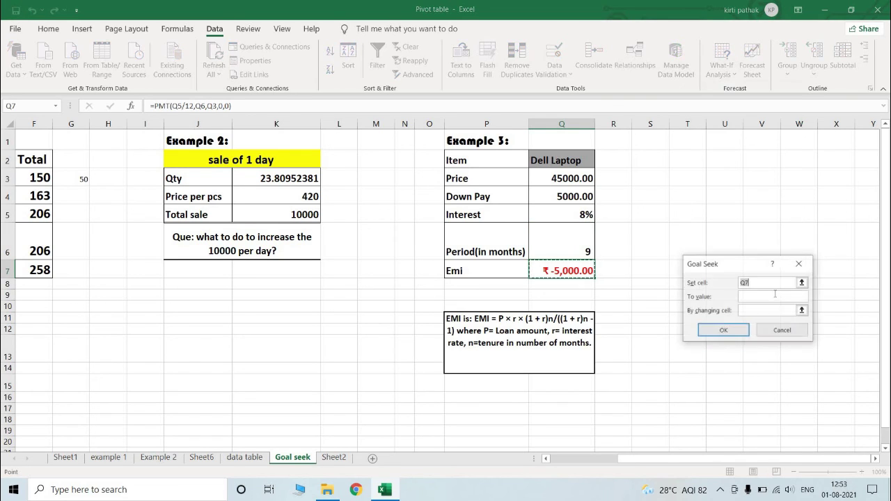
click(754, 297)
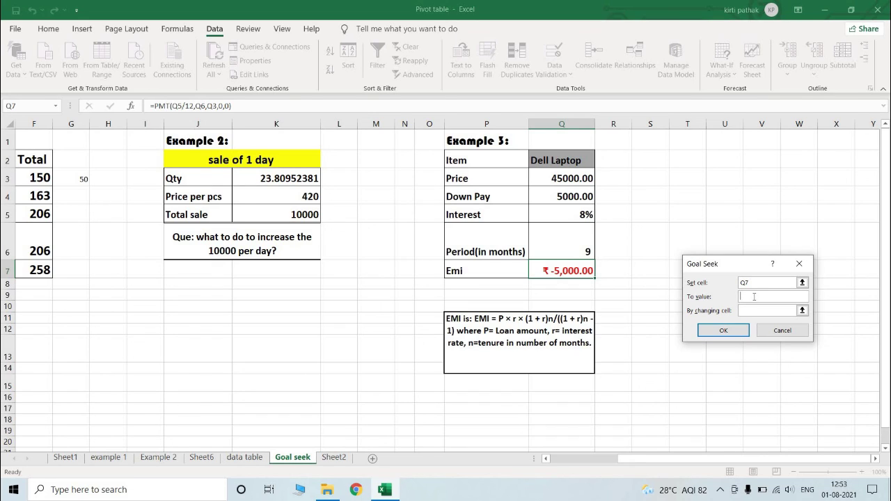
text(3000)
key(Home)
text(-)
click(794, 311)
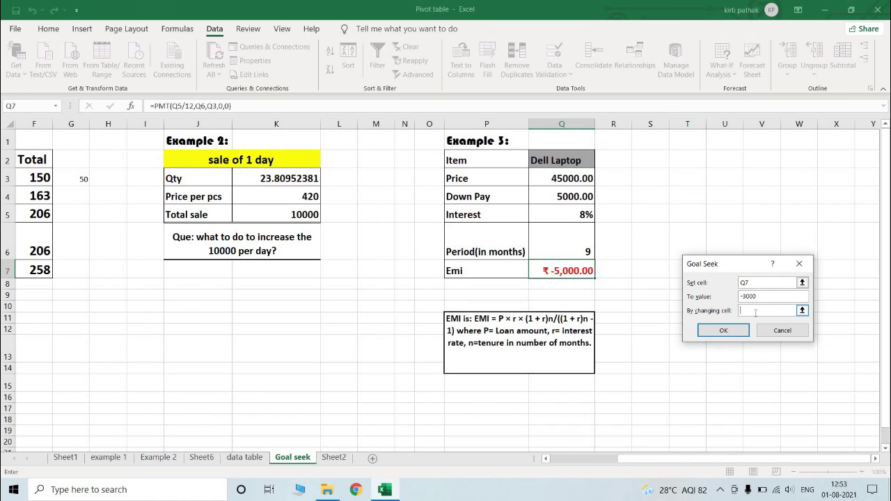
click(543, 213)
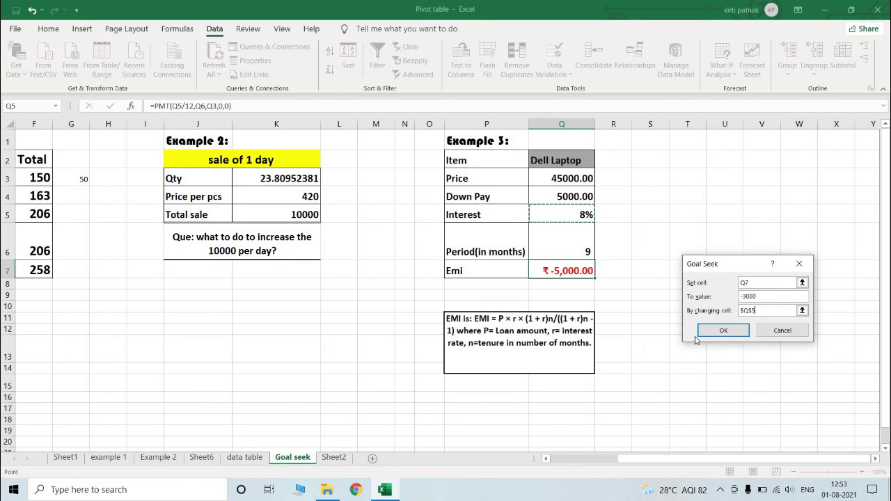
click(723, 332)
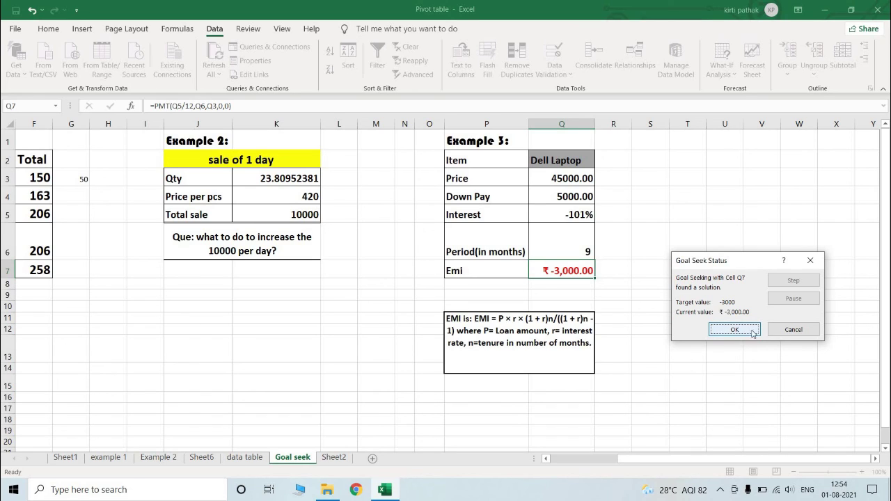
click(780, 332)
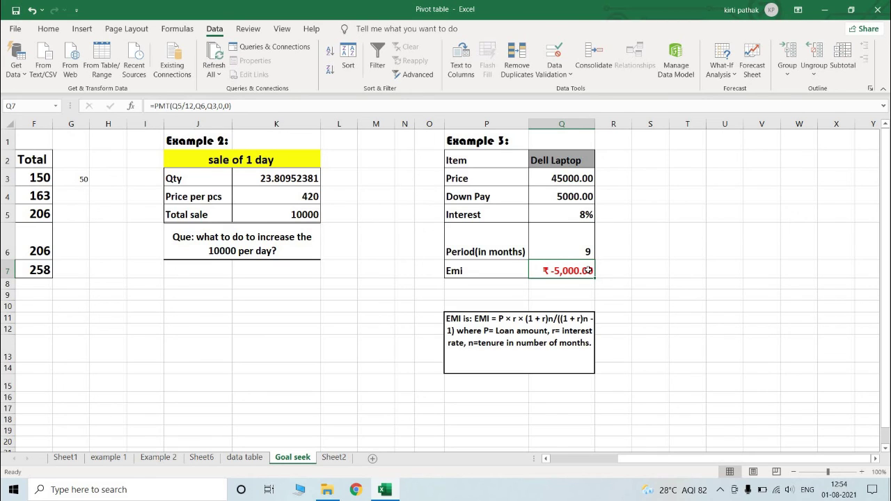
Use Goal Seek to bring Emi in Q7 to -12000 by changing the period in Q6, accept the solution, and inspect Q6.
click(731, 70)
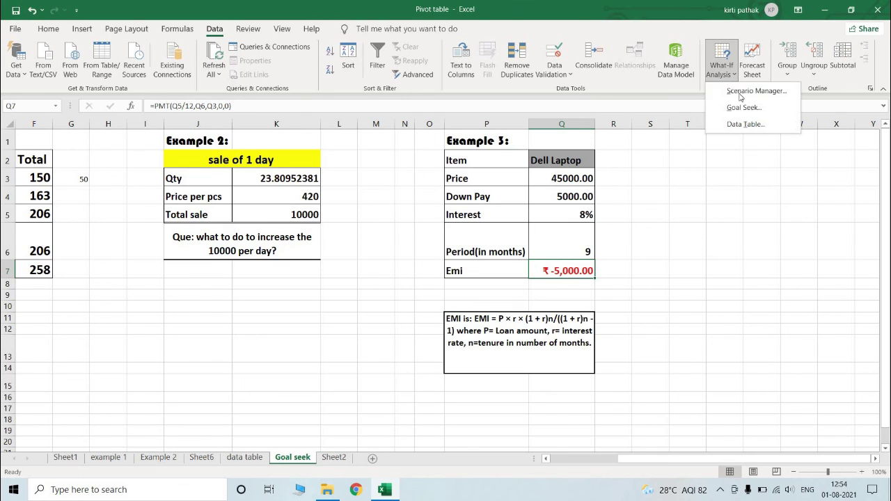
click(743, 108)
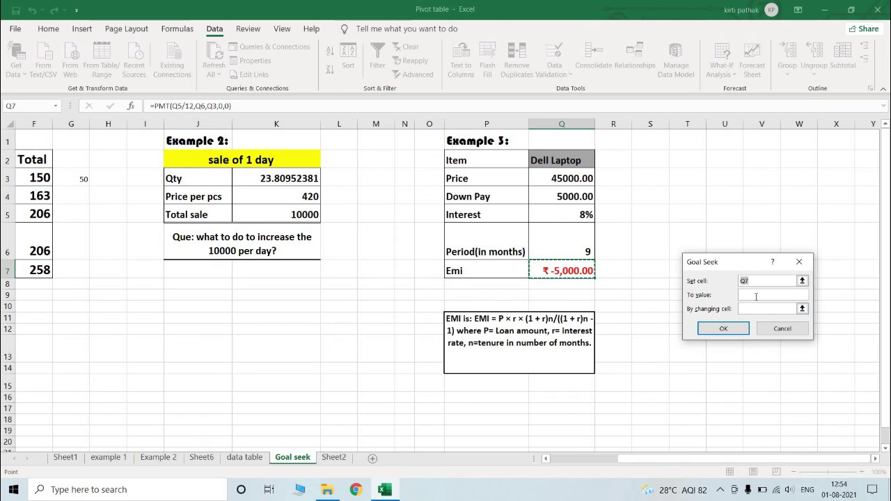
click(755, 296)
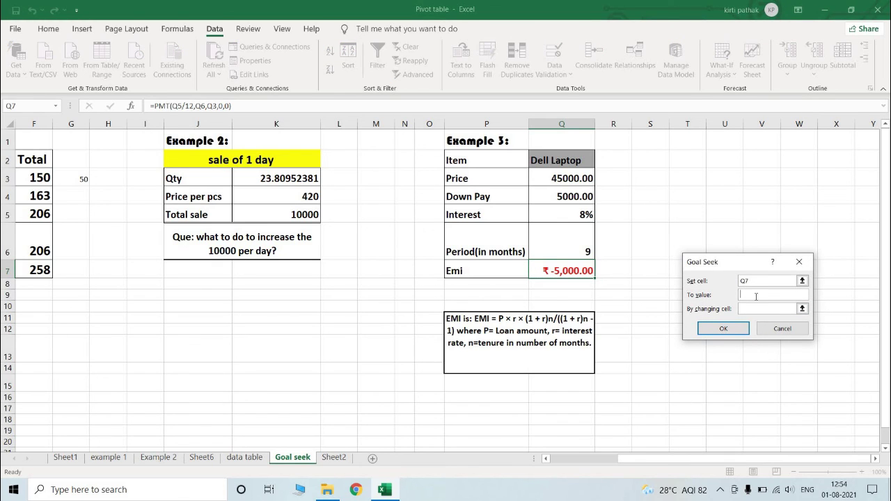
text(-12000)
click(765, 308)
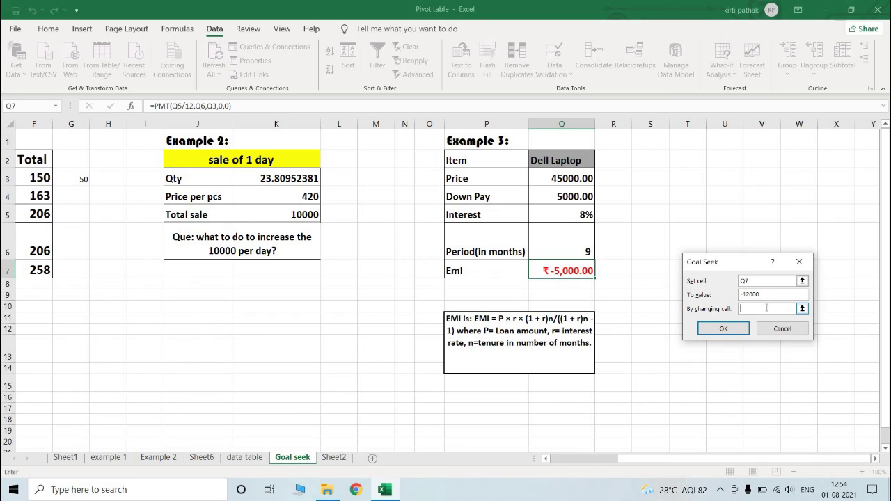
click(576, 241)
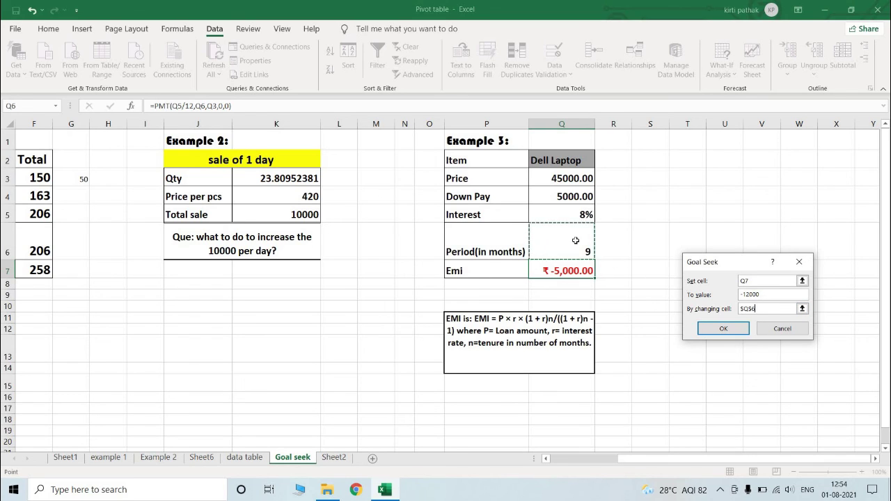
click(724, 331)
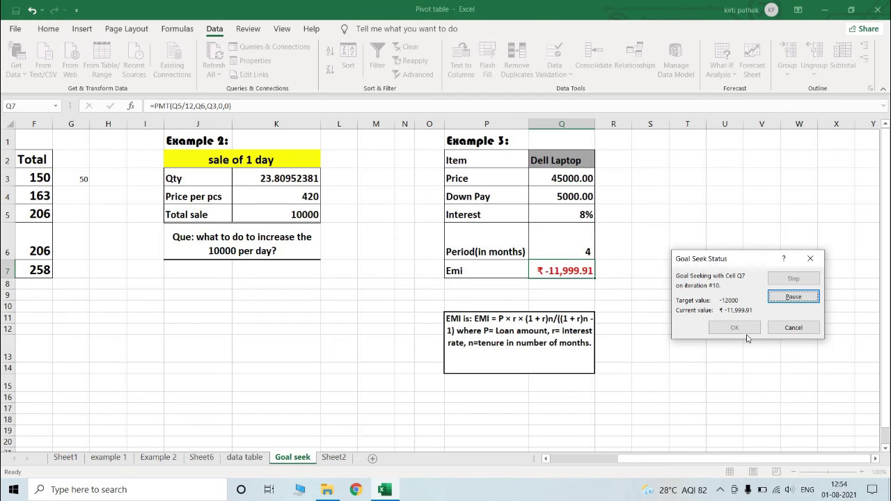
click(750, 330)
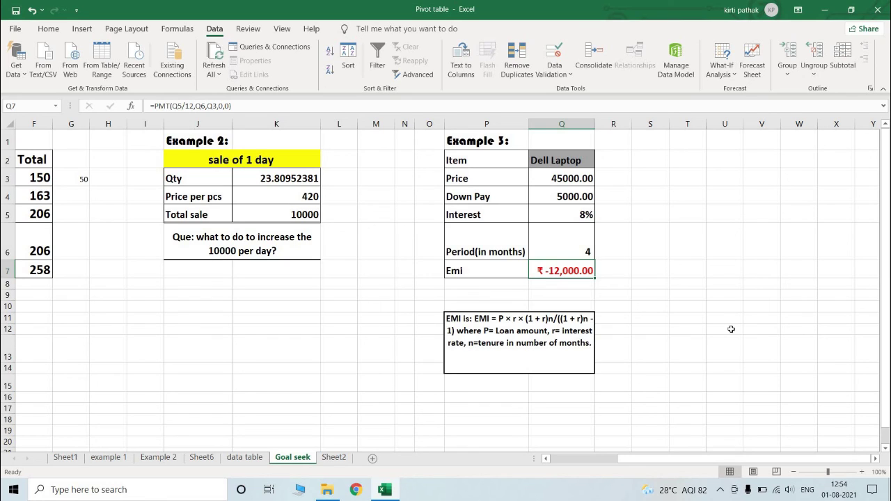
click(554, 246)
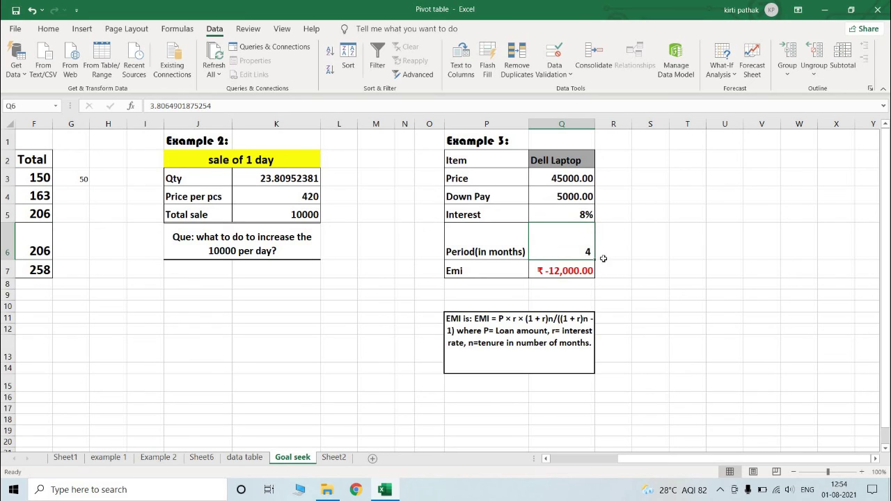
click(617, 317)
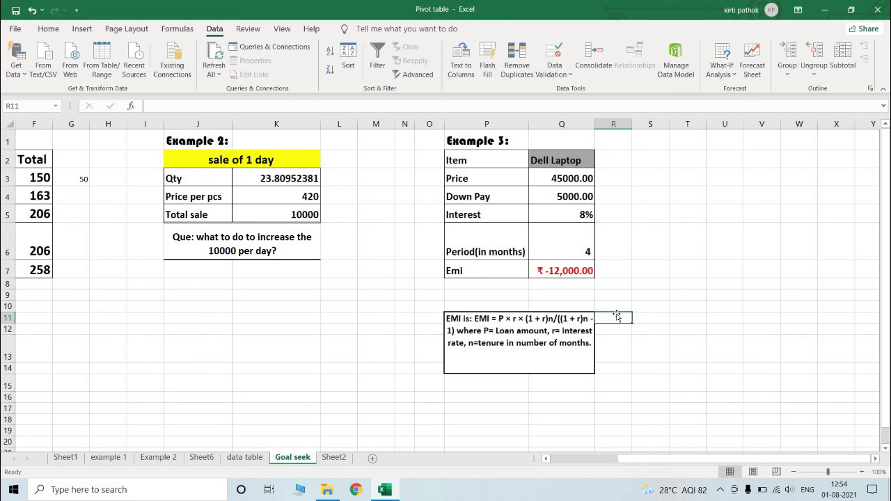